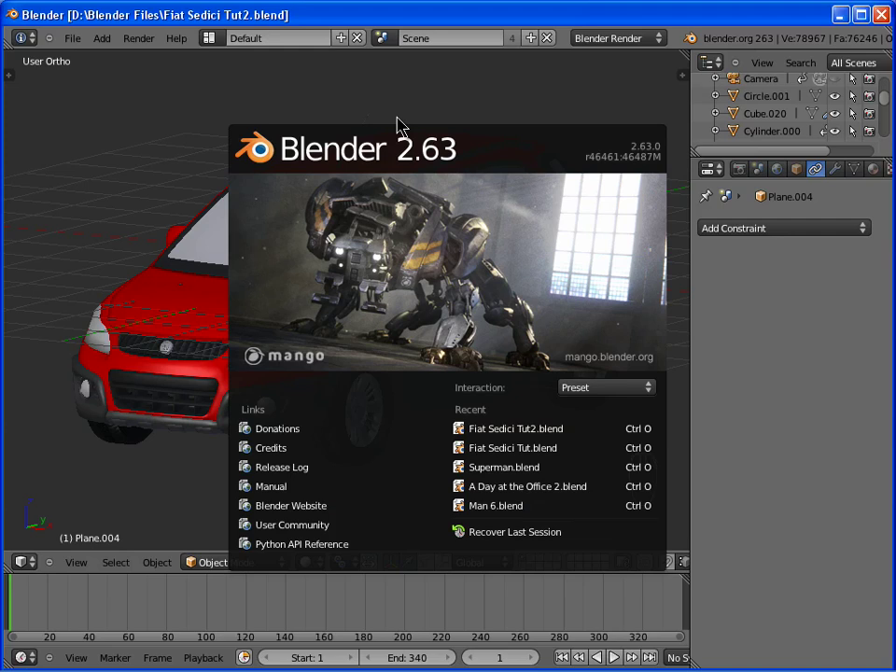
Dismiss the splash screen and parent the four wheels to the car body as the parent object
left_click(397, 124)
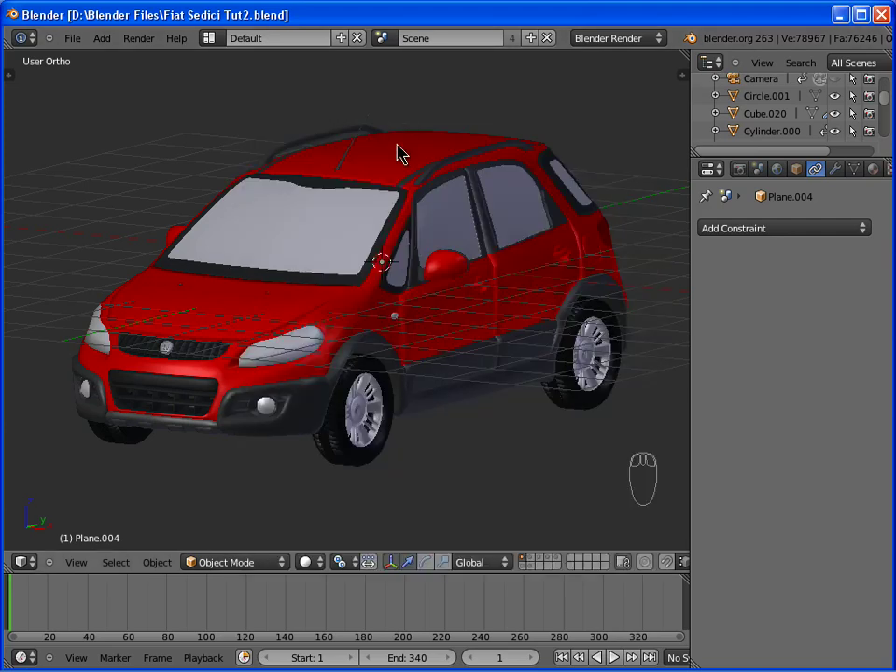
middle_click_drag(314, 308, 304, 369)
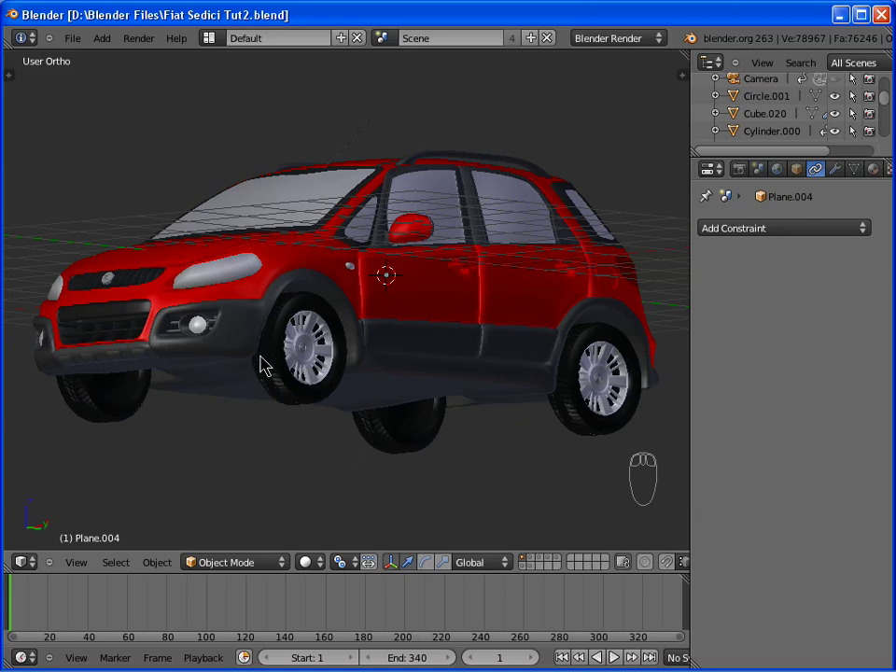
right_click(298, 386)
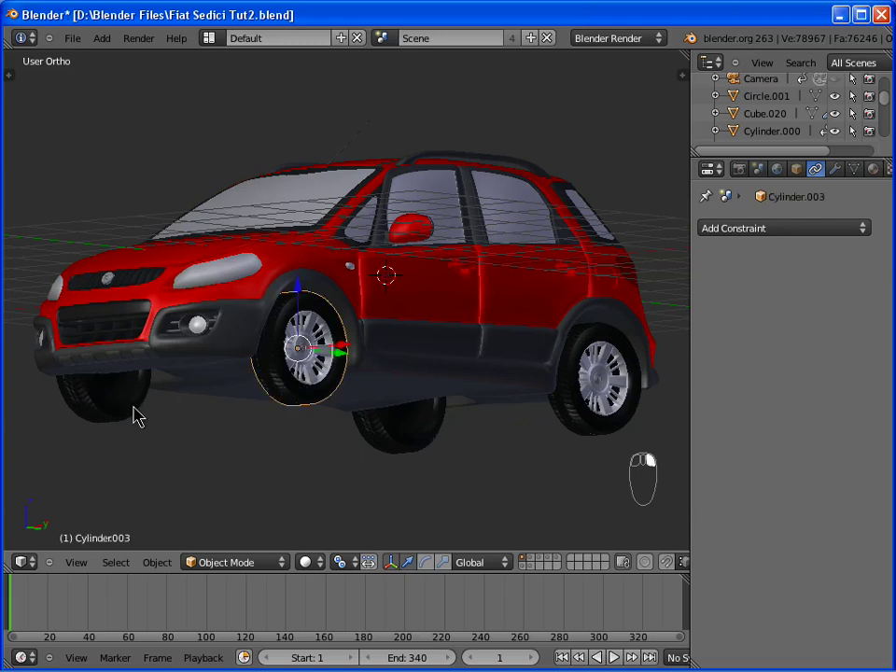
right_click(91, 419, "shift")
right_click(402, 424, "shift")
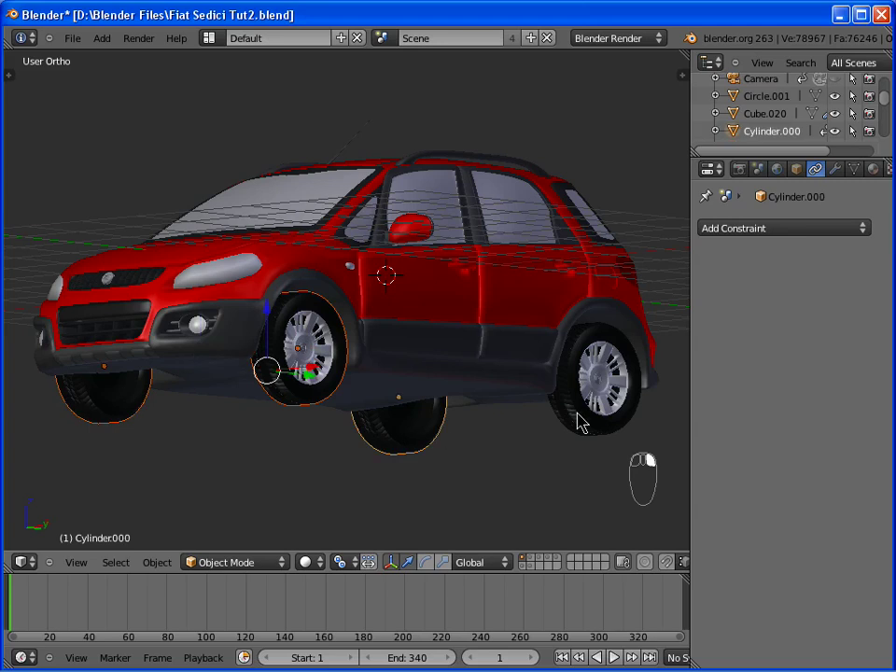
right_click(588, 406, "shift")
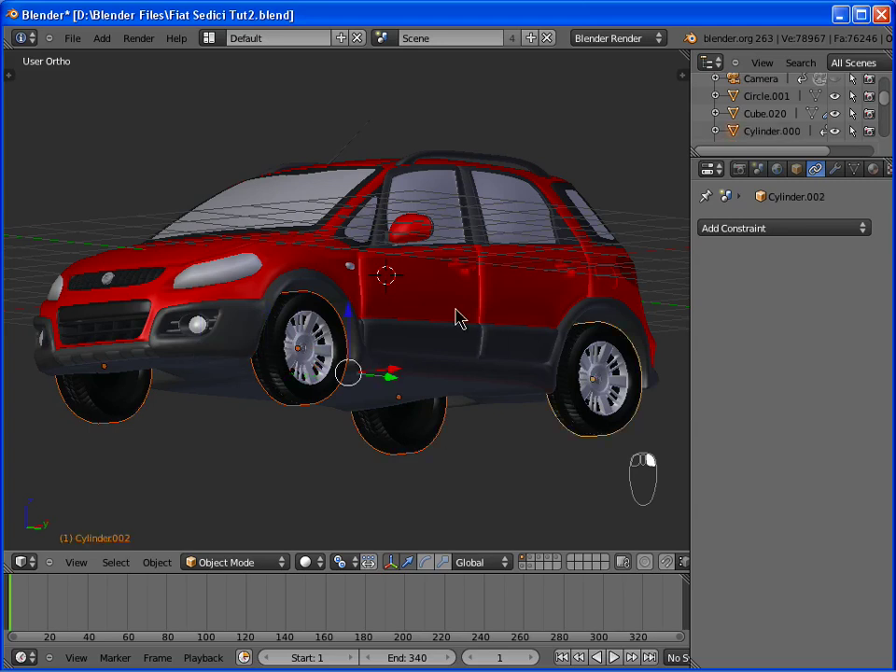
right_click(294, 254, "shift")
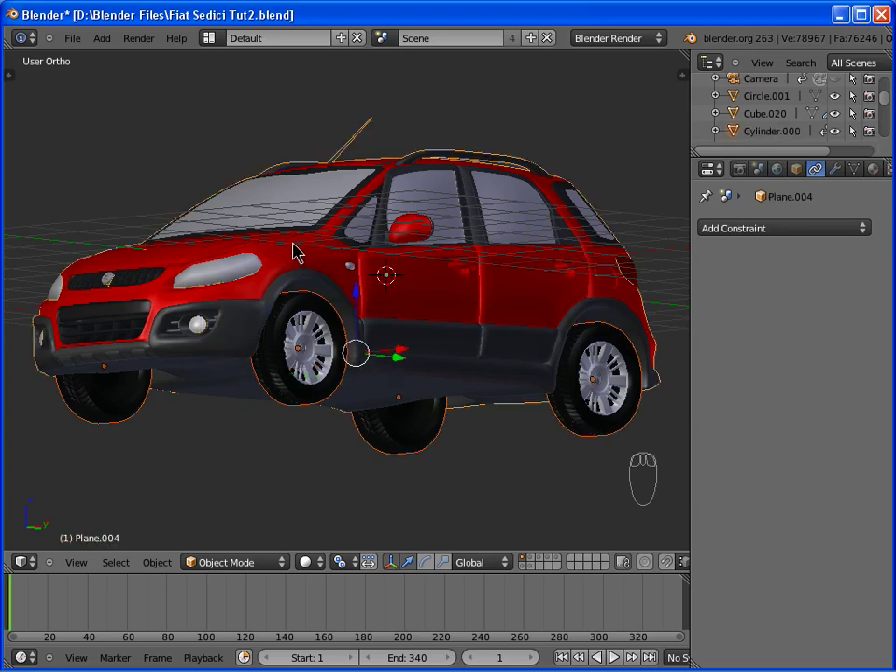
key("ctrl+p")
left_click(296, 252)
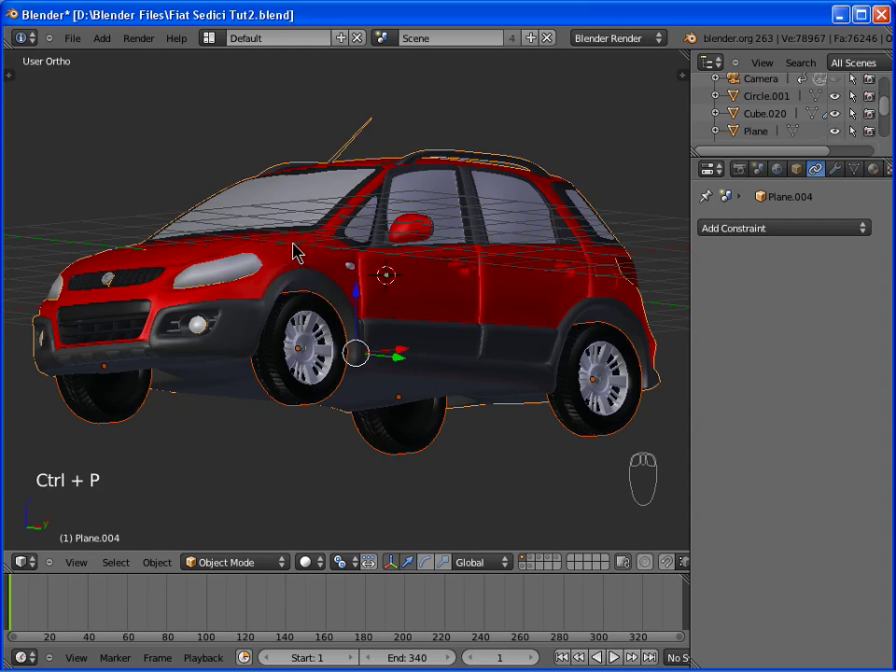
Try moving the car body freely to test that the wheels follow it
middle_click_drag(331, 269, 420, 327)
scroll(425, 331, "down", 2)
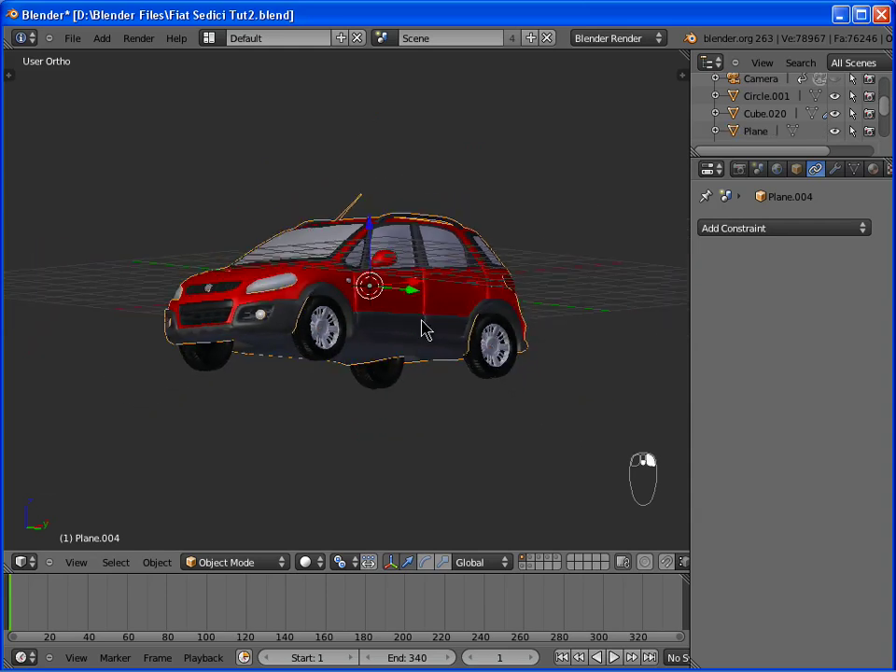
scroll(425, 331, "up", 2)
scroll(425, 336, "down", 2)
key("g")
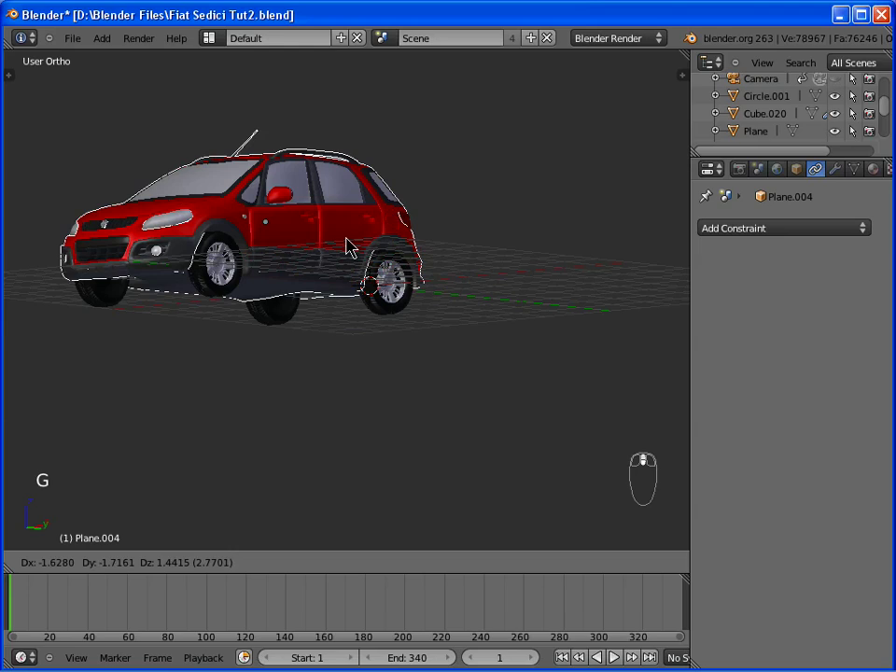
left_click(383, 340)
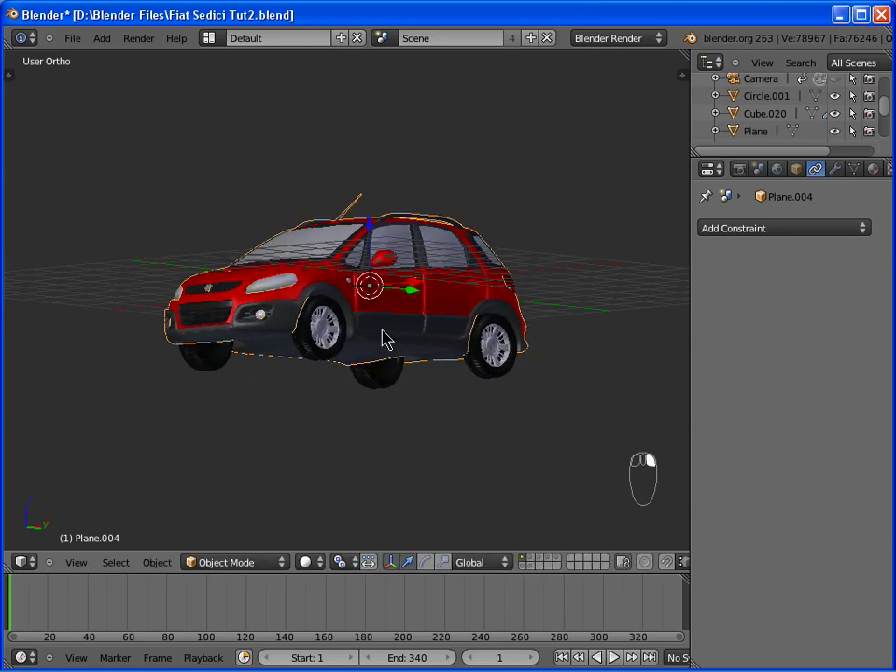
In the right orthographic view, try sliding the car body along the Y axis and then moving it freely
key("KP_3")
key("g")
key("y")
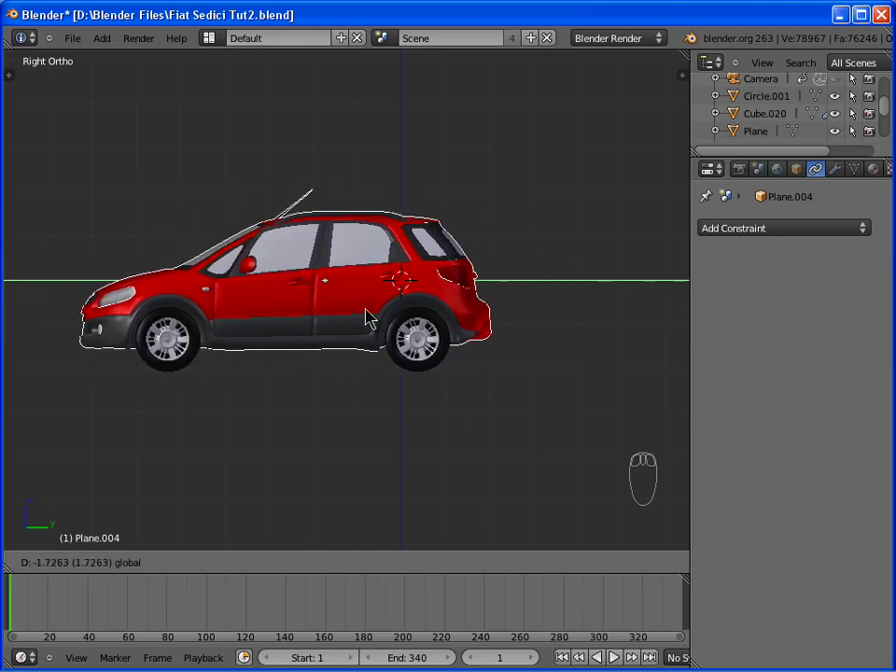
left_click(380, 353)
key("g")
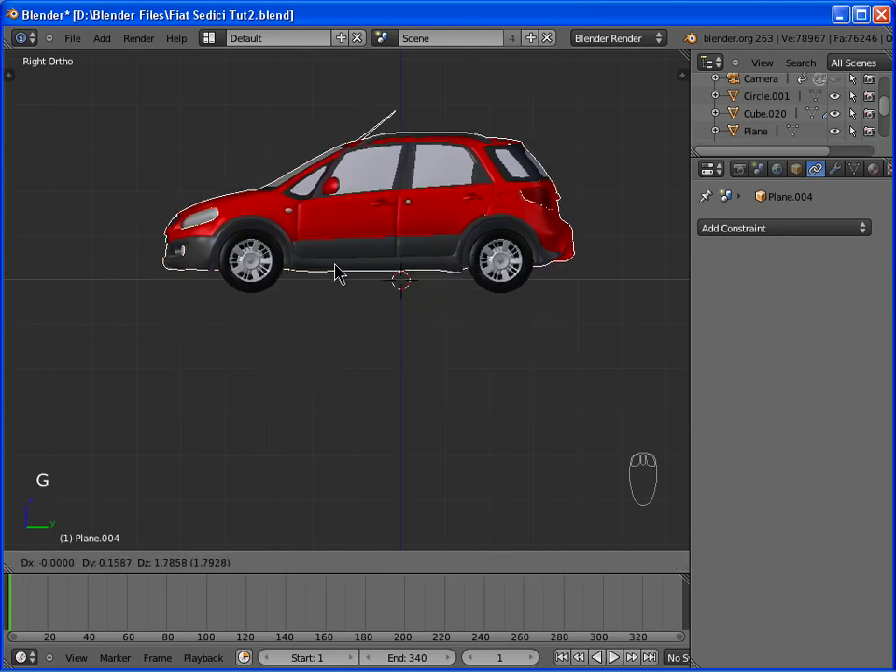
right_click(316, 313)
Select the front wheel on the positive X side of the car and focus the view on it
middle_click_drag(362, 340, 339, 355)
scroll(339, 355, "up", 6)
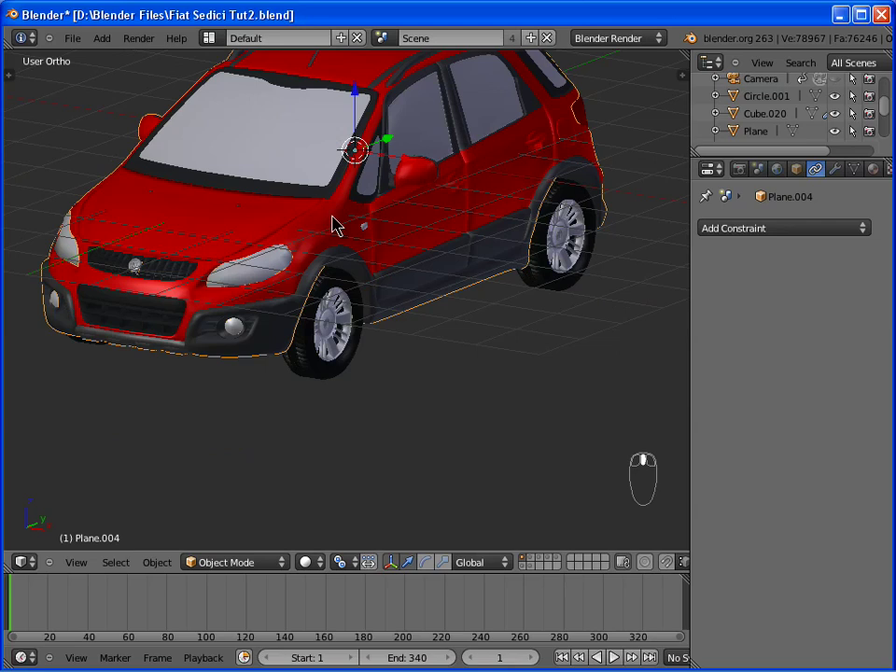
middle_click_drag(408, 335, 360, 457, "shift")
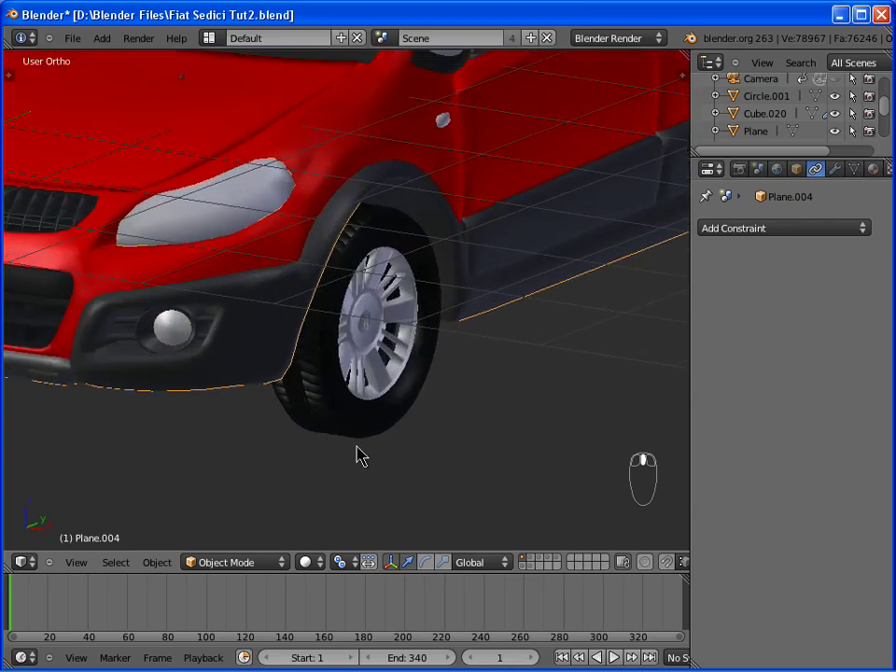
right_click(387, 392)
key("KP_3")
key("KP_Decimal")
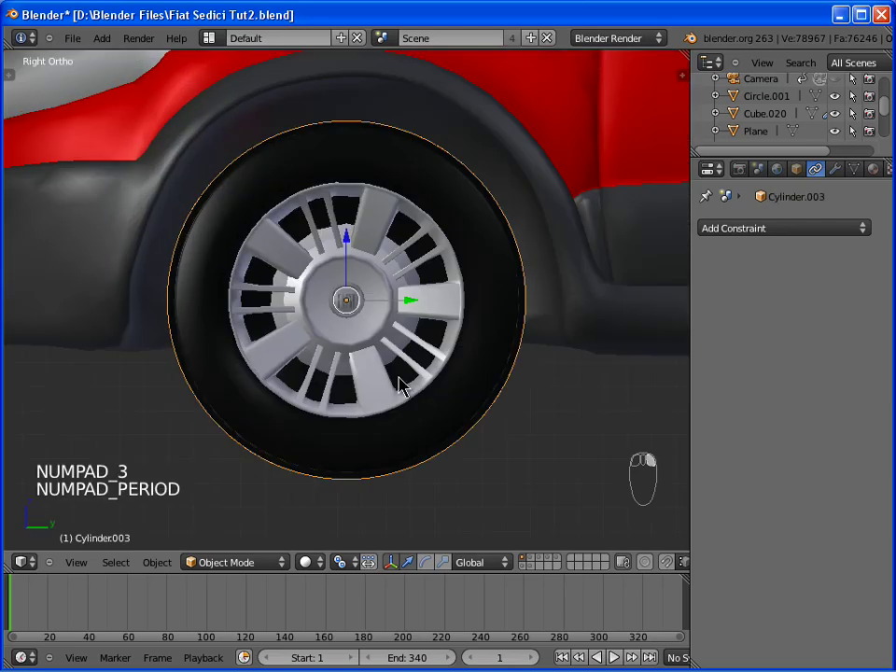
scroll(410, 354, "down", 1)
middle_click_drag(479, 361, 462, 280)
Try spinning the selected front wheel about the global X axis
key("r")
key("x")
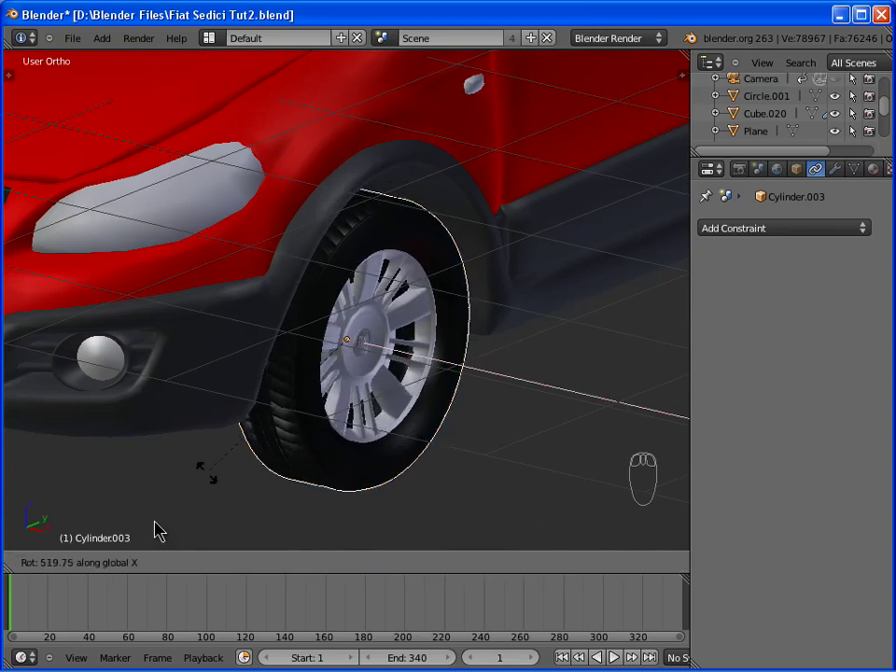
left_click(285, 434)
Show the front wheel's transform properties beside the 3D view
scroll(291, 434, "down", 2)
key("n")
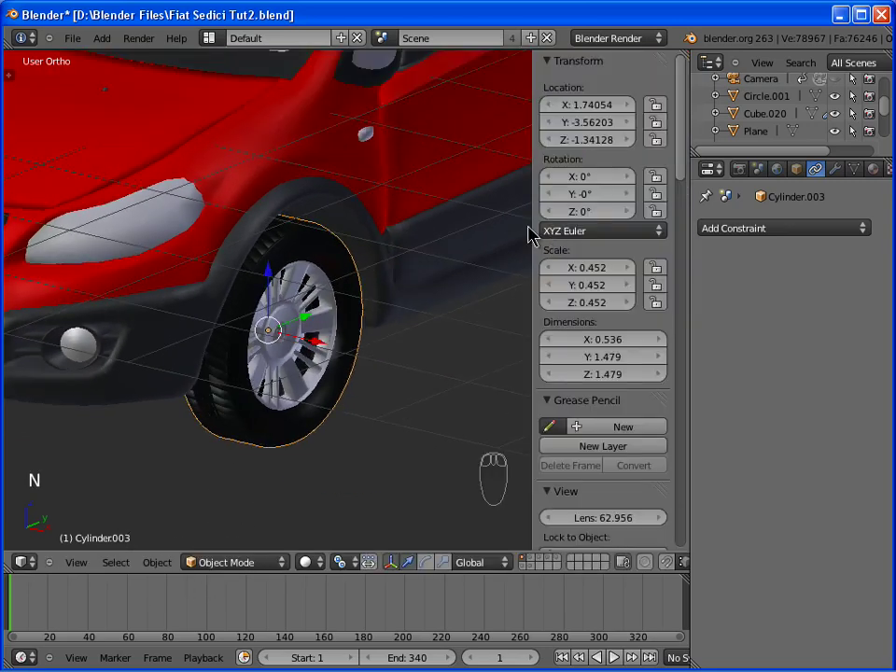
Try adding drivers to all three rotation axes of the front wheel, and undo it
right_click(577, 182)
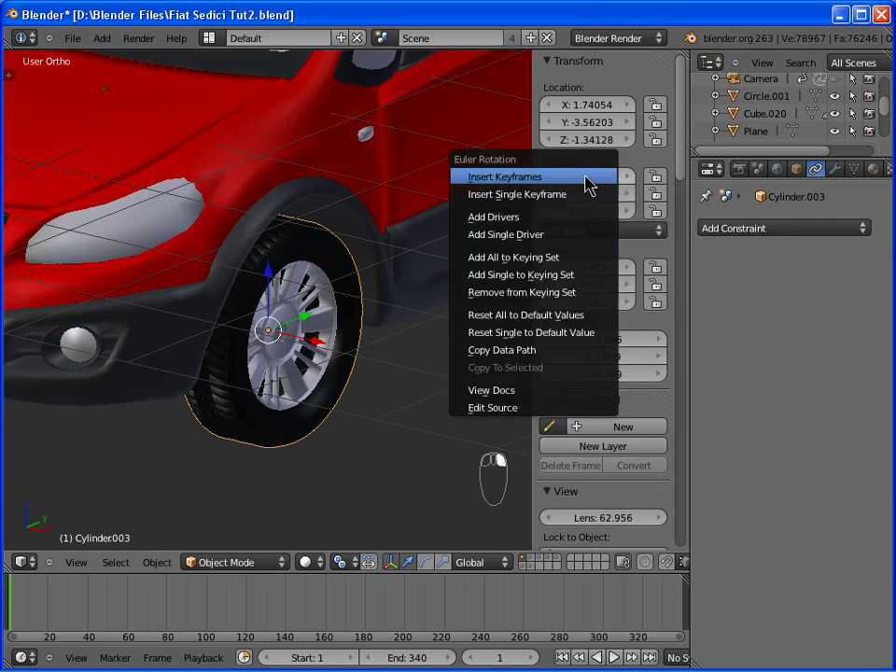
left_click(523, 220)
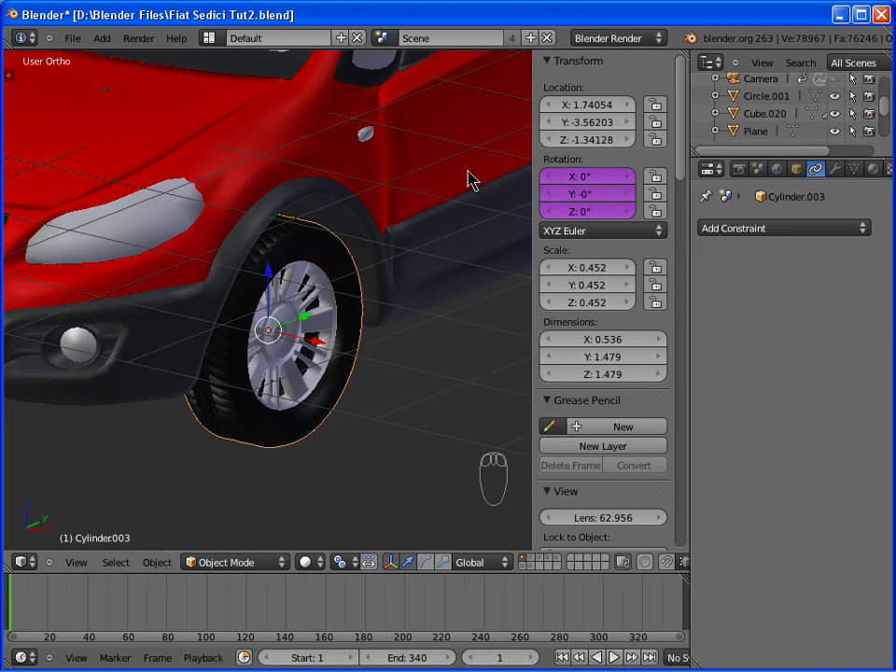
key("ctrl+z")
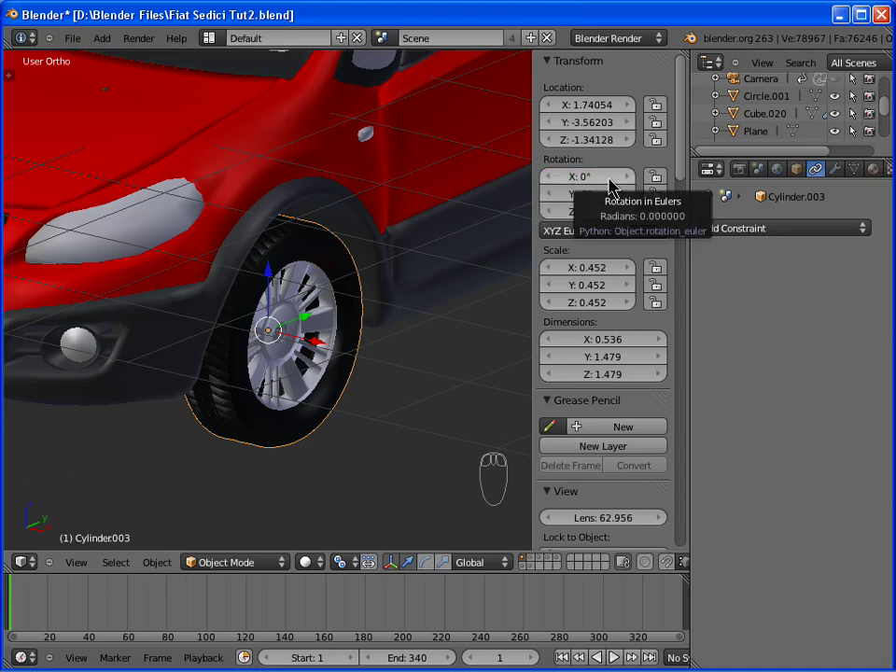
Add a single driver to the front wheel's X rotation only
right_click(588, 183)
left_click(560, 193)
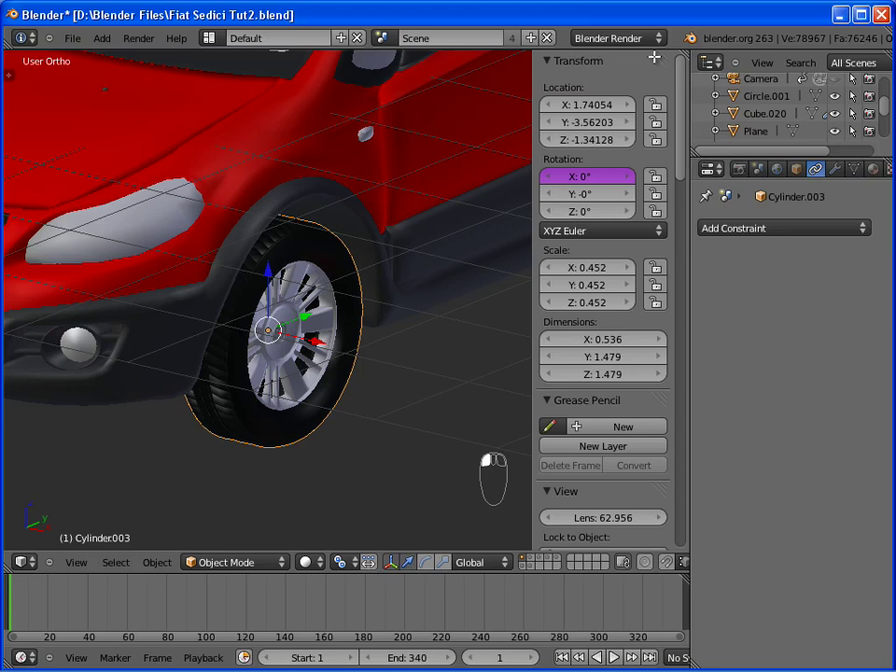
Split the 3D view into two side-by-side areas and turn one into a Graph Editor in Drivers mode
left_click_drag(655, 58, 333, 89)
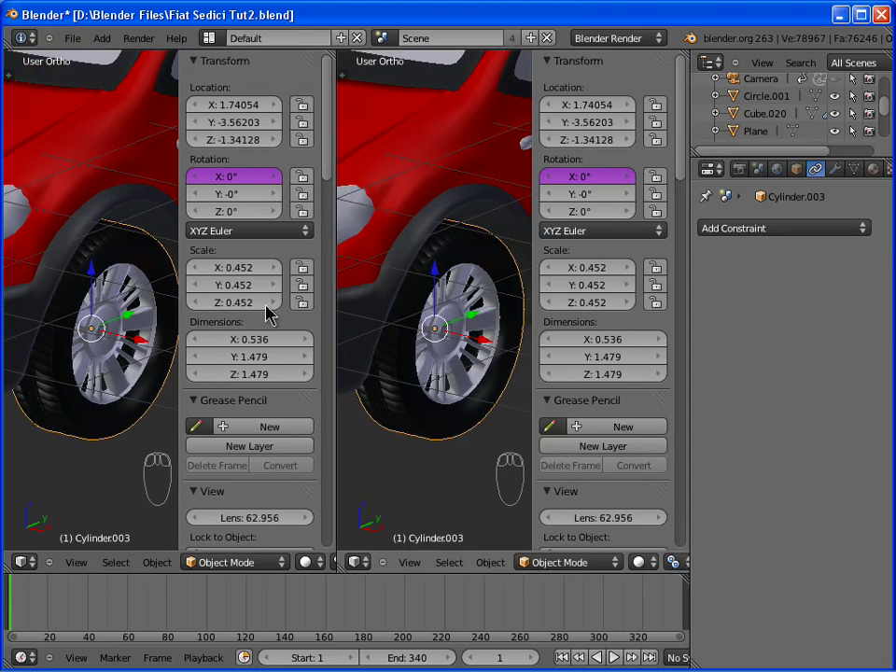
key("n")
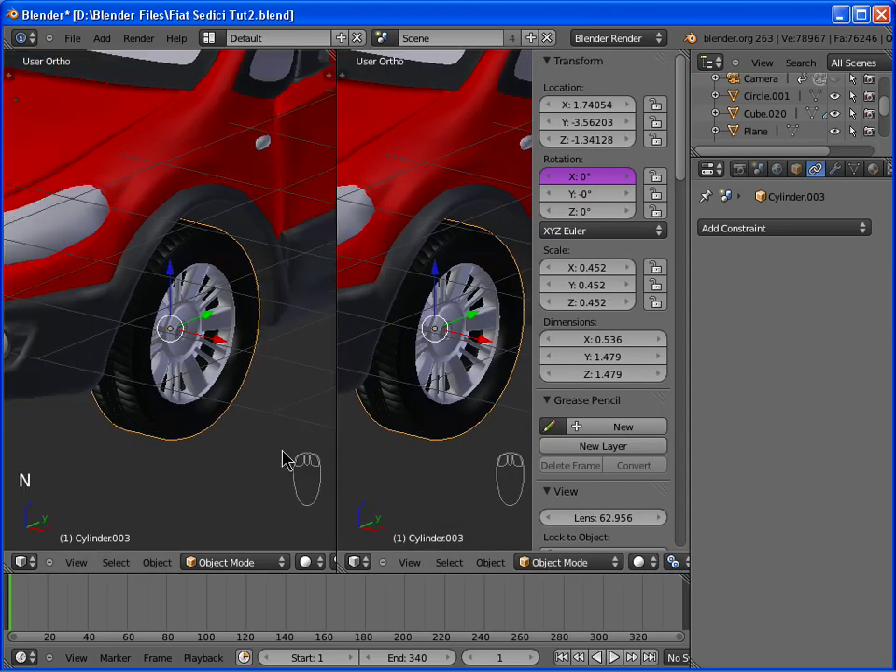
left_click(353, 562)
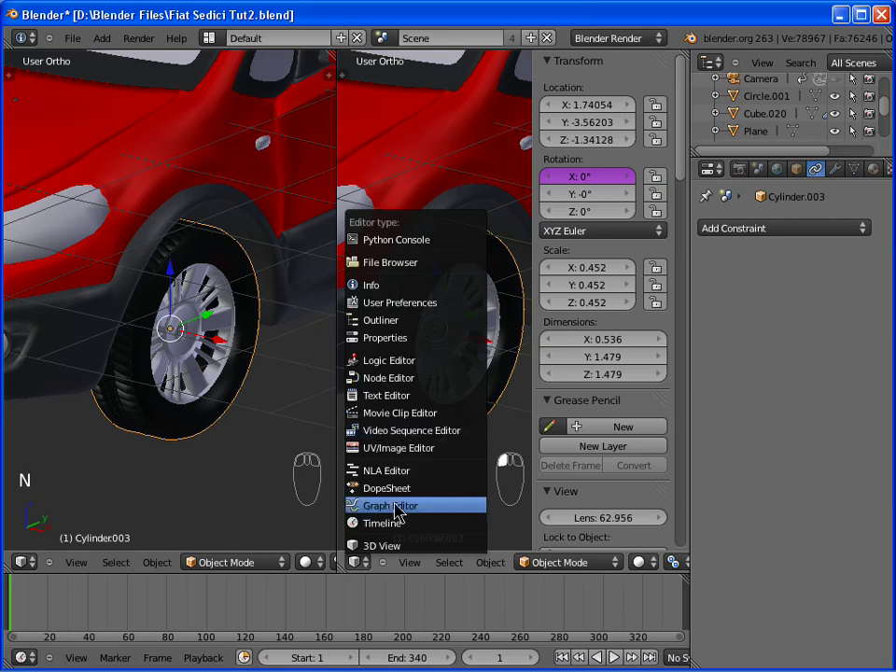
left_click(404, 514)
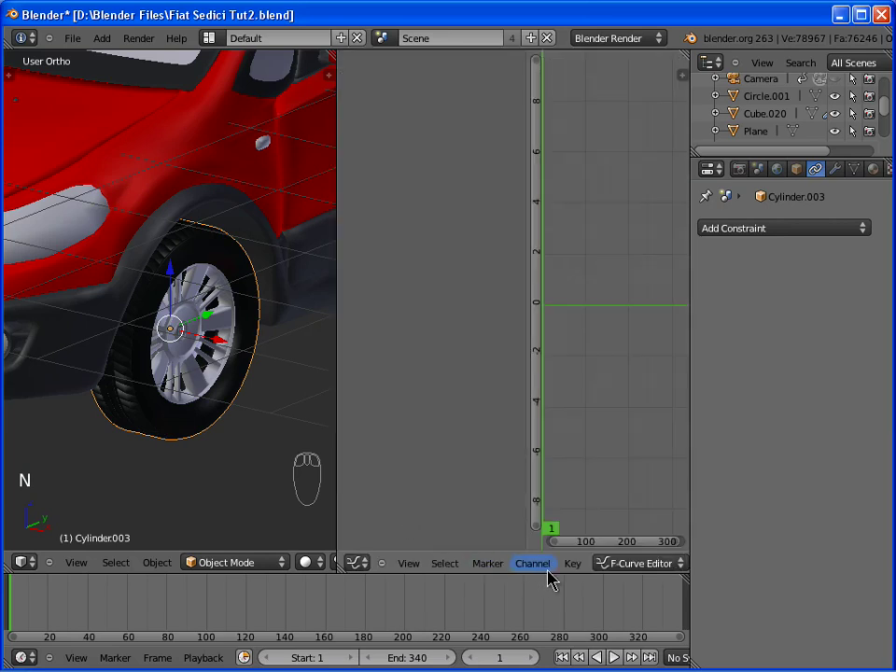
scroll(525, 564, "down", 2)
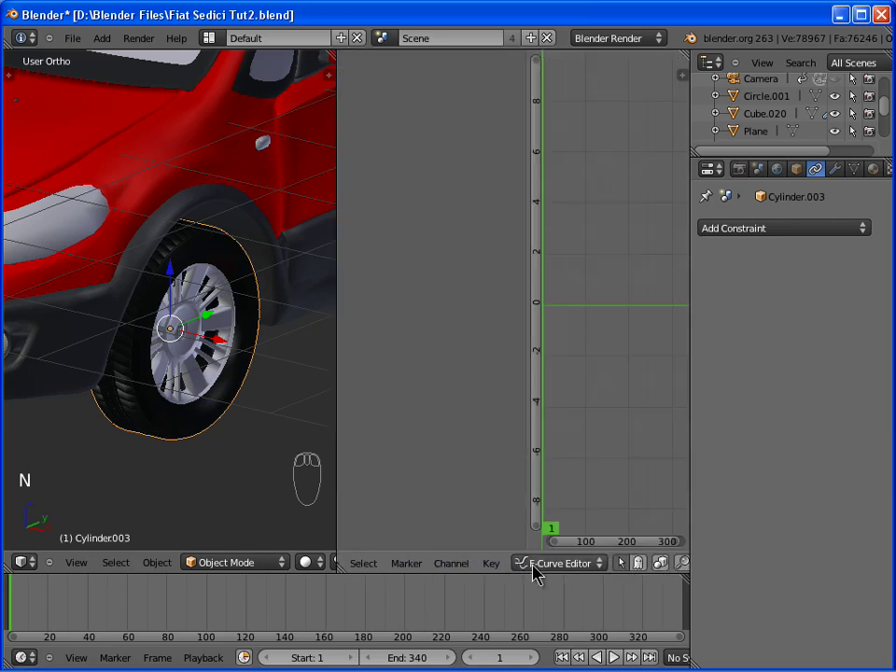
left_click(537, 564)
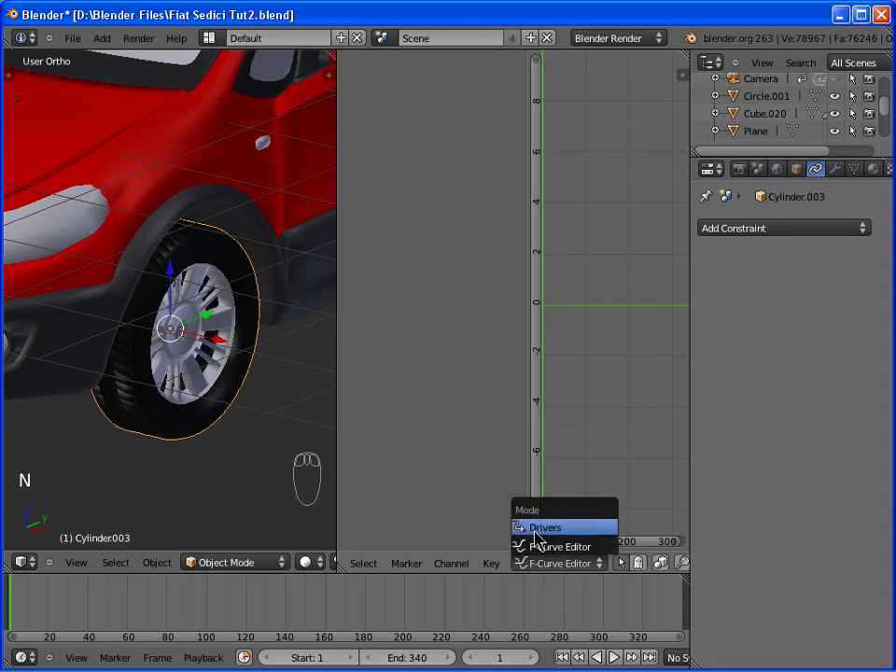
left_click(545, 528)
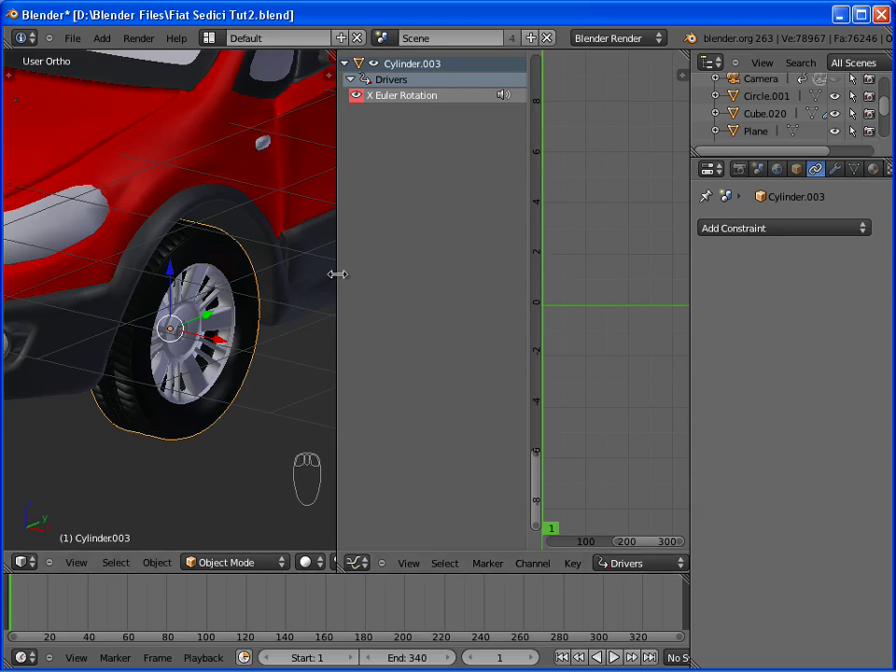
Show the properties of the X Euler Rotation driver and enlarge the Graph Editor to read them
key("n")
left_click_drag(337, 274, 246, 285)
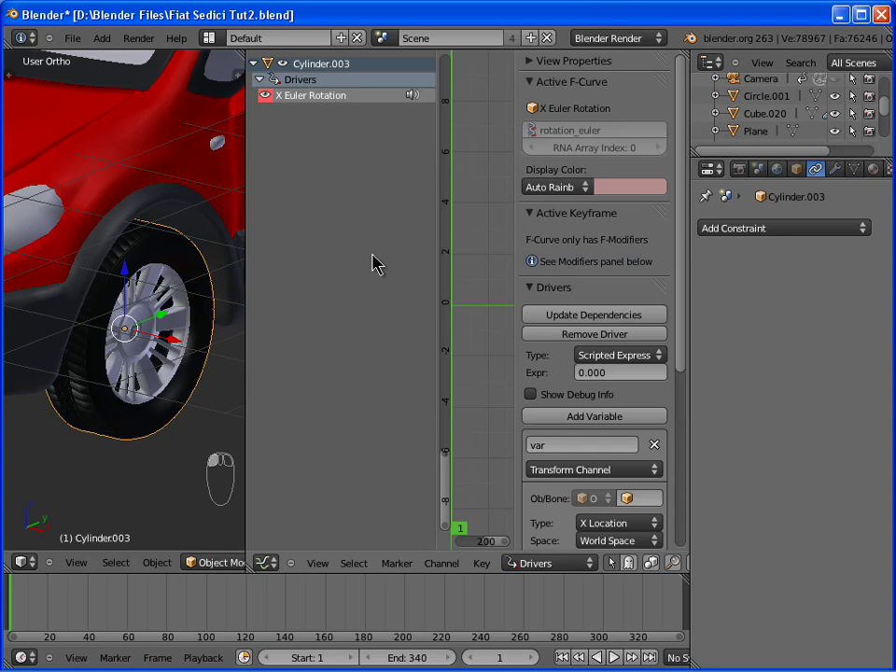
key("ctrl+Up")
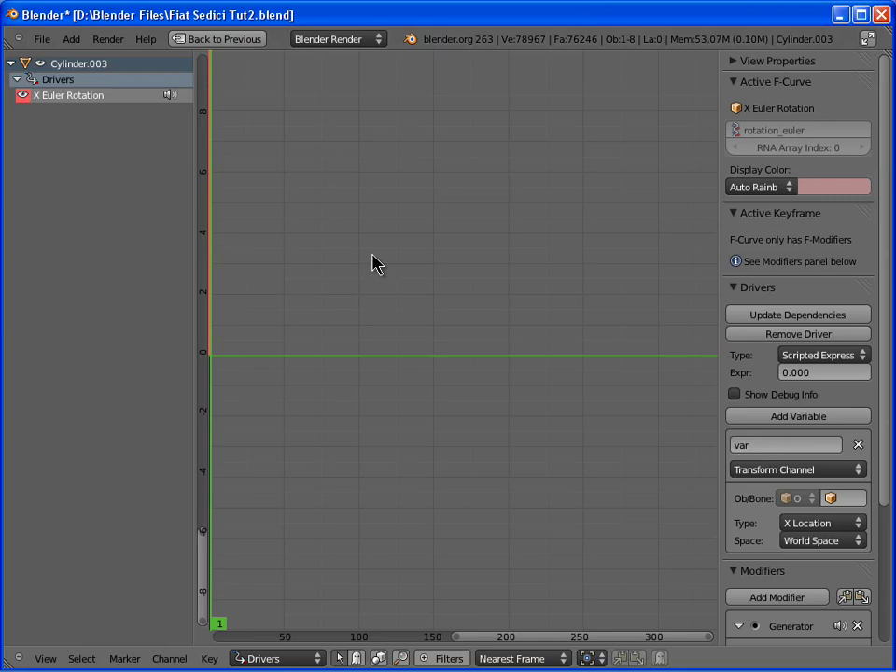
Set the X Euler Rotation driver's type to Averaged Value and return to the split layout with the car in view
left_click(811, 355)
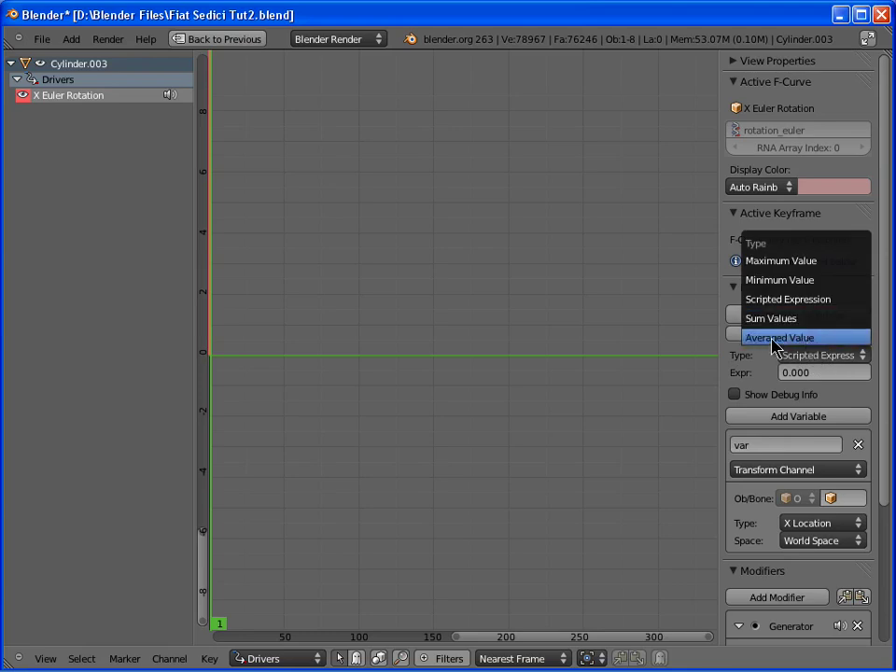
left_click(799, 342)
scroll(801, 466, "down", 2)
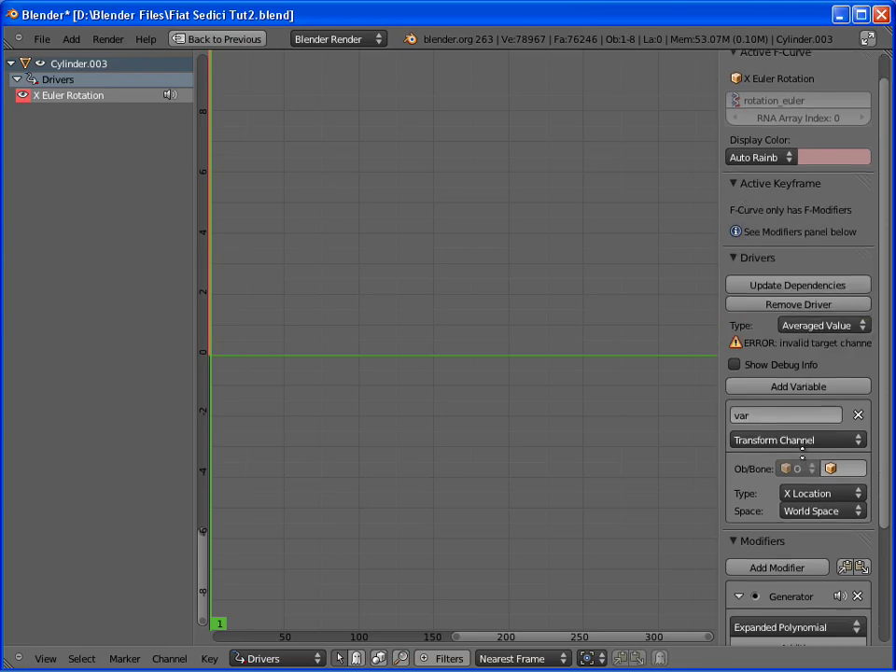
scroll(851, 410, "down", 3)
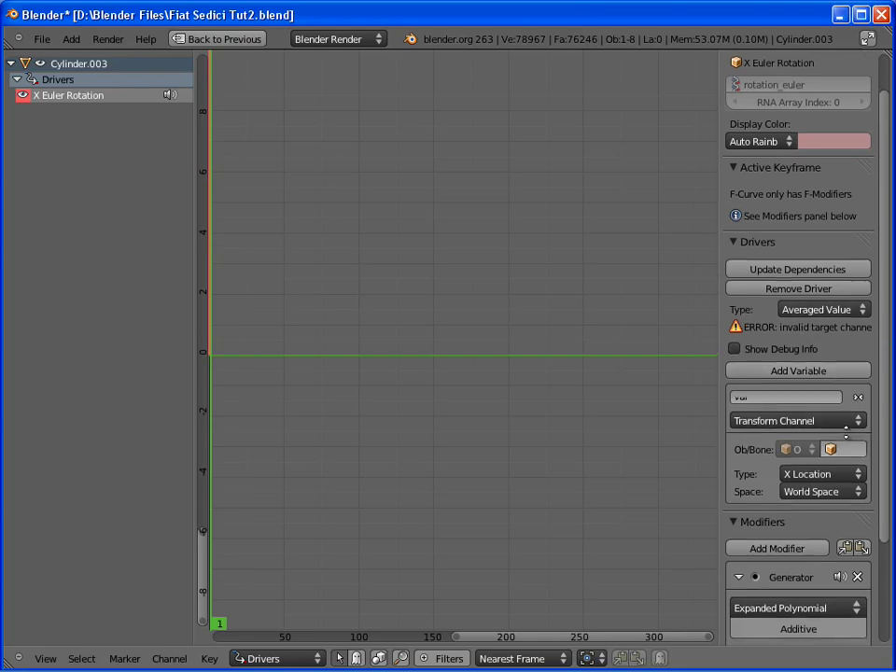
key("ctrl+Up")
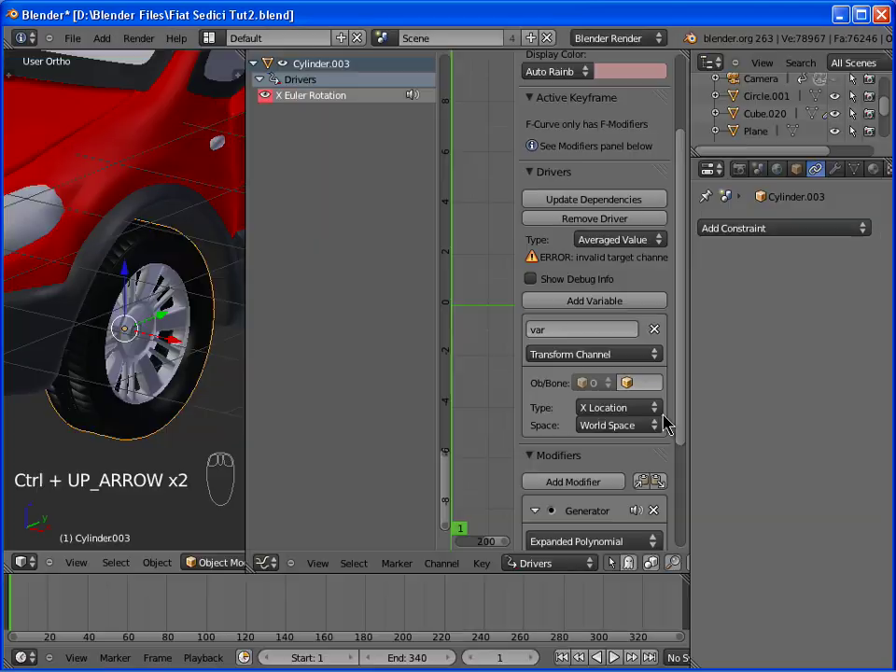
middle_click_drag(177, 328, 163, 275)
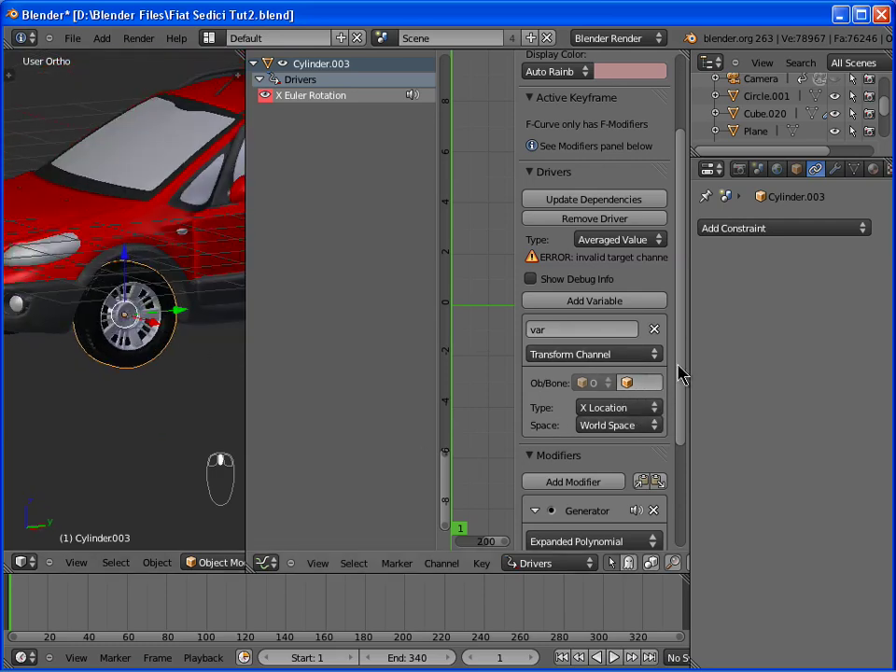
Identify the car body's object name, reselect the front wheel, and set its driver variable's target object to Plane.004
mouse_move(124, 299)
middle_mouse_down()
mouse_move(140, 308)
mouse_move(176, 296)
mouse_move(149, 308)
mouse_move(142, 300)
mouse_move(152, 280)
mouse_move(150, 234)
mouse_move(148, 247)
mouse_move(94, 264)
mouse_move(142, 284)
mouse_move(126, 280)
middle_mouse_up()
right_click(126, 280)
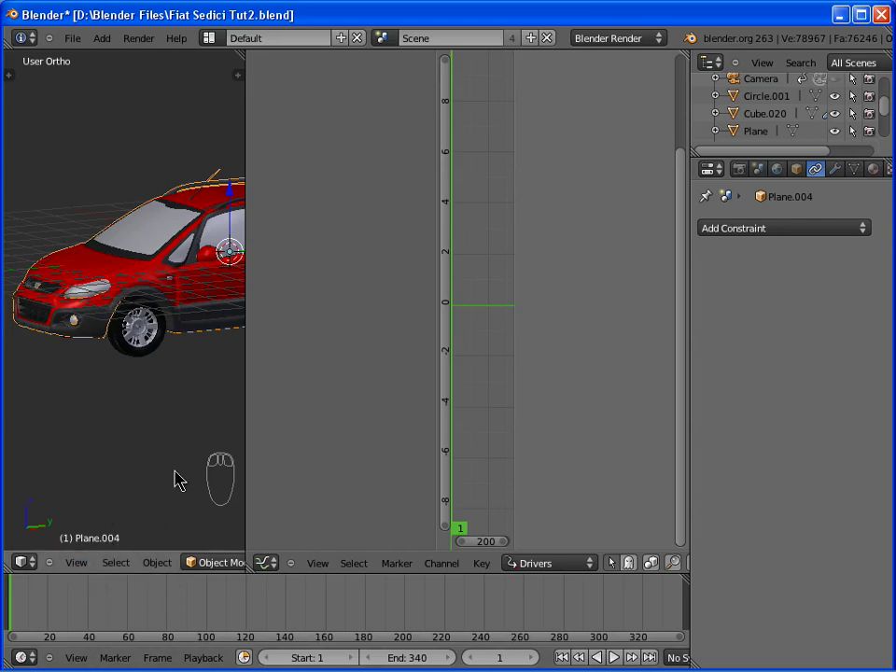
right_click(140, 331)
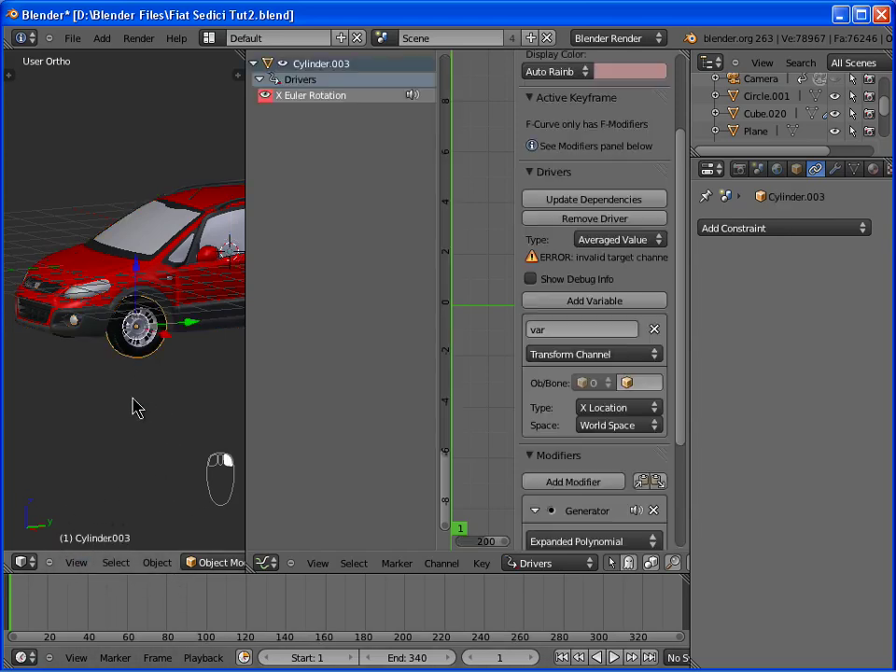
left_click(644, 384)
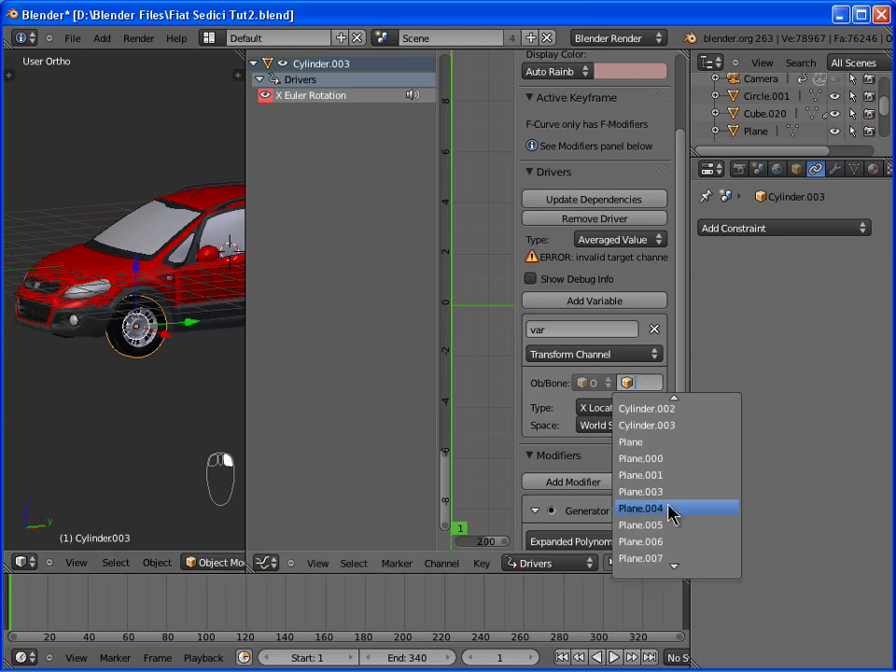
left_click(670, 515)
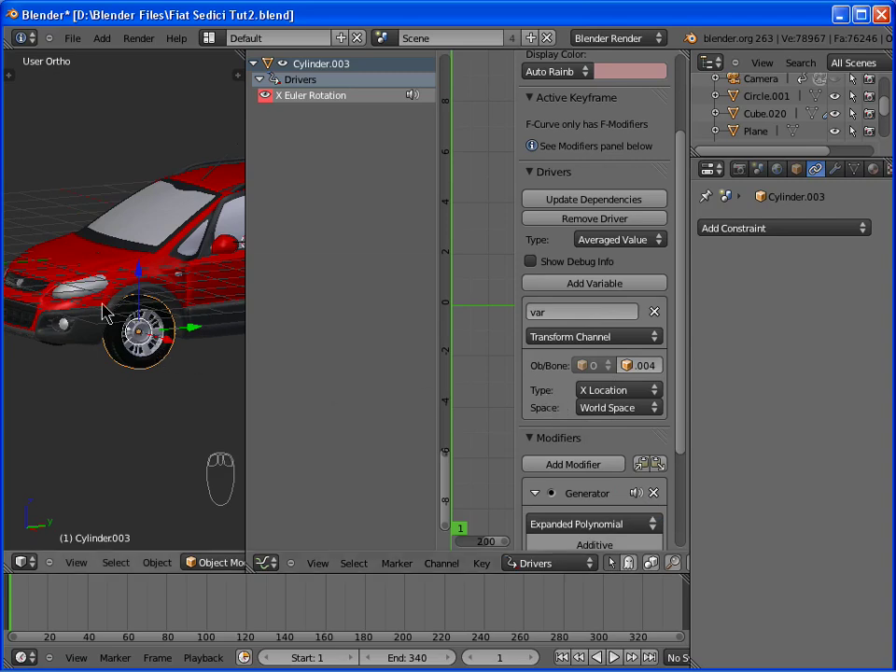
Examine the selected car body and its axes in the maximized 3D view to determine its direction of travel
scroll(163, 317, "down", 2)
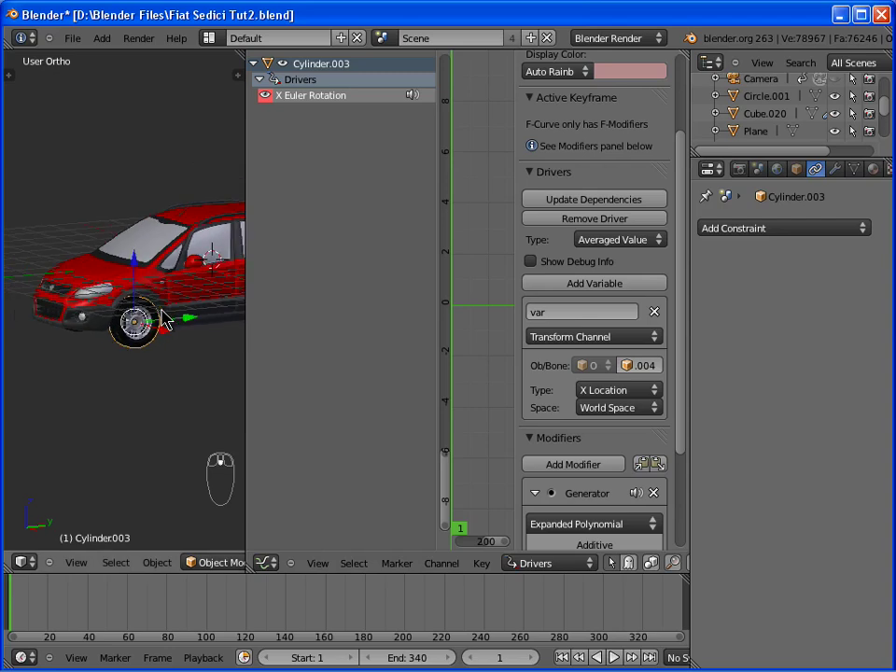
middle_click_drag(164, 317, 200, 325, "shift")
key("ctrl+Up")
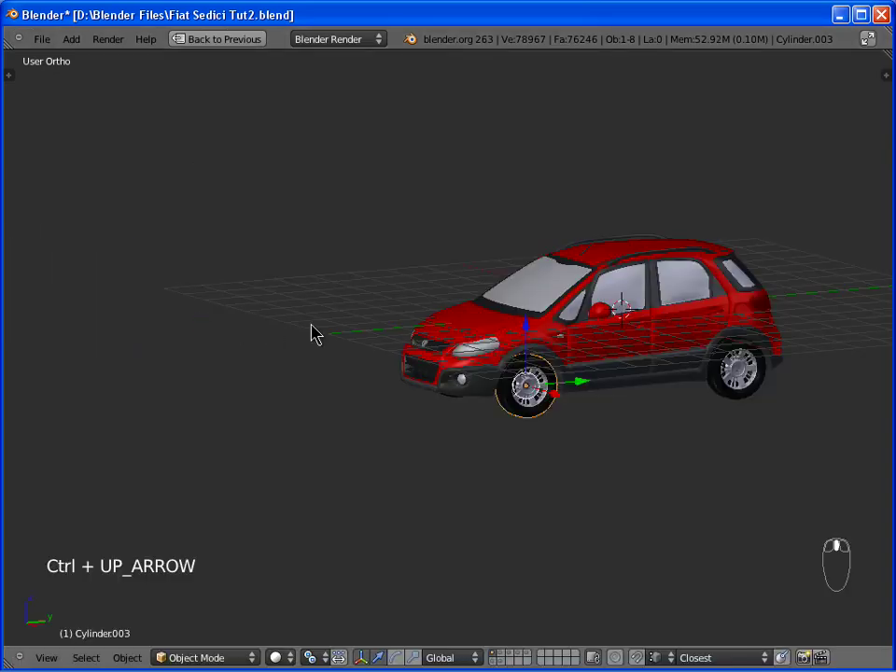
middle_click_drag(315, 334, 506, 285)
right_click(549, 320)
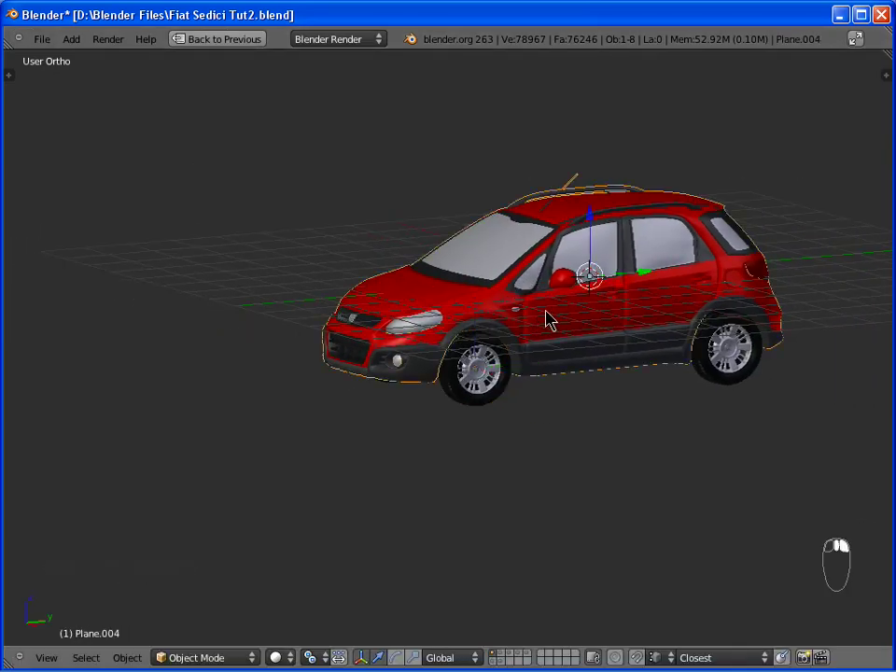
middle_click_drag(548, 320, 684, 272, "shift")
left_click_drag(712, 250, 360, 317)
right_click(360, 316)
scroll(580, 389, "up", 3)
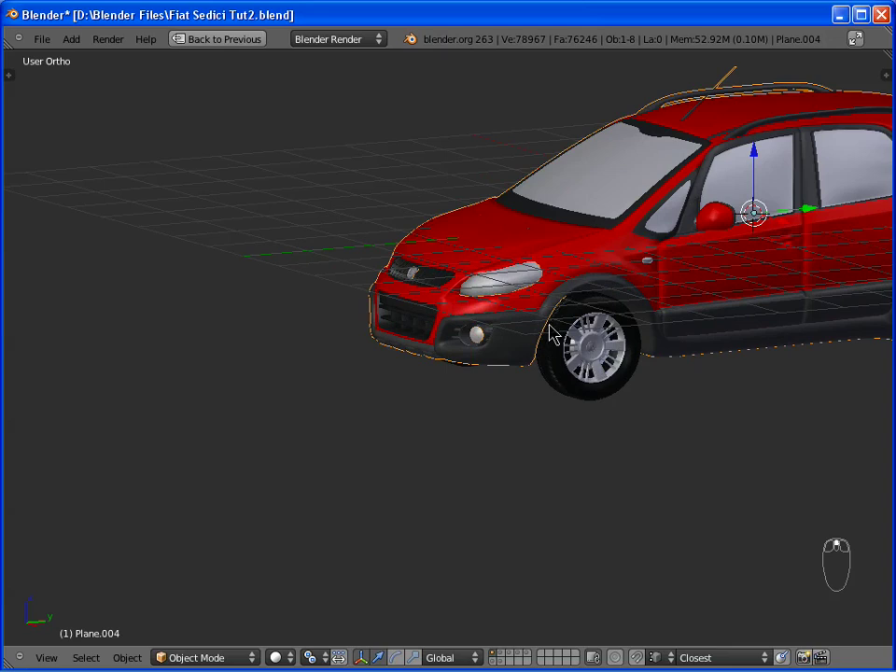
middle_click_drag(602, 320, 486, 330)
scroll(484, 327, "down", 2)
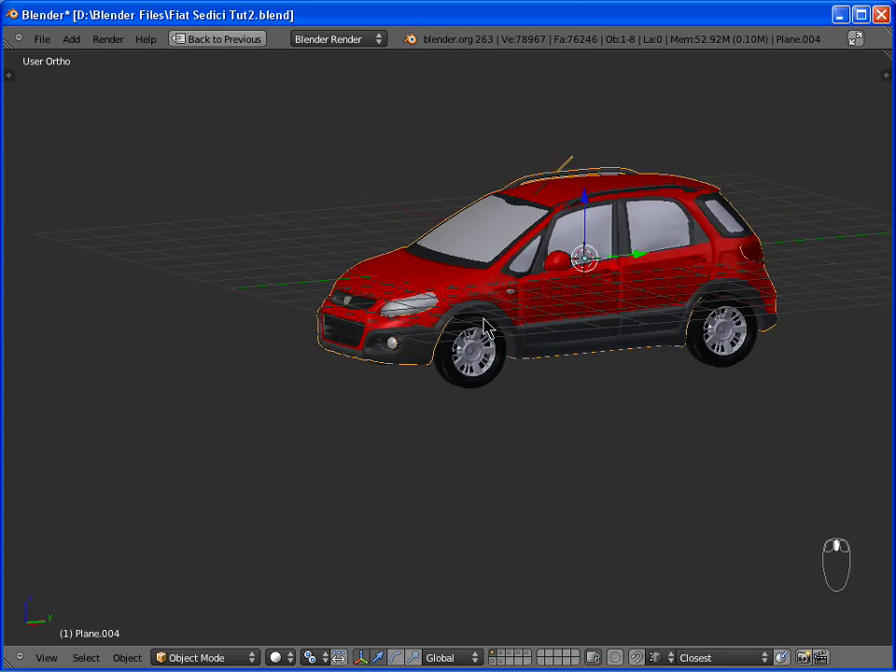
key("ctrl+Up")
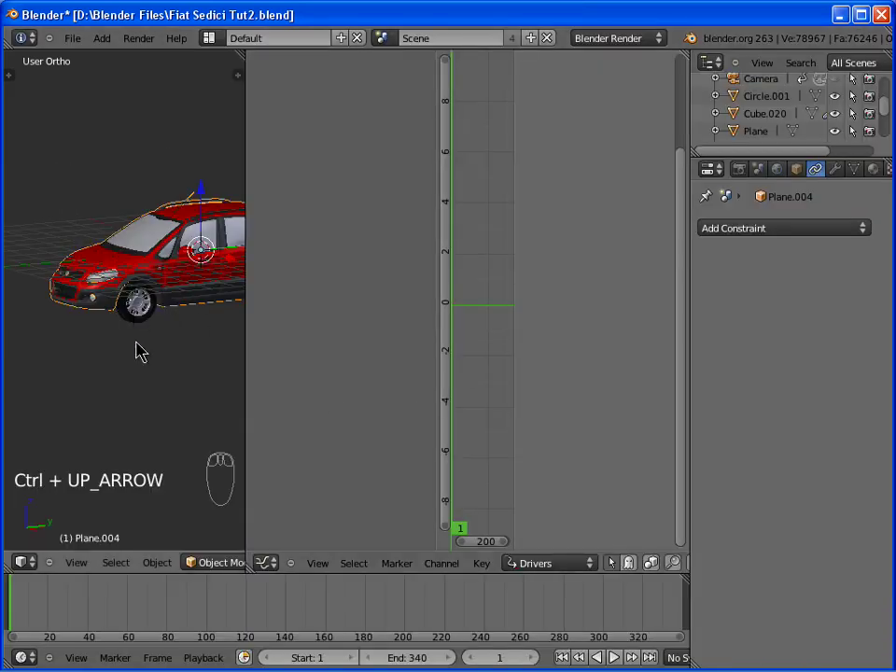
Set the front wheel's driver variable to the Y Location channel in Local Space
right_click(168, 340)
scroll(168, 340, "up", 5)
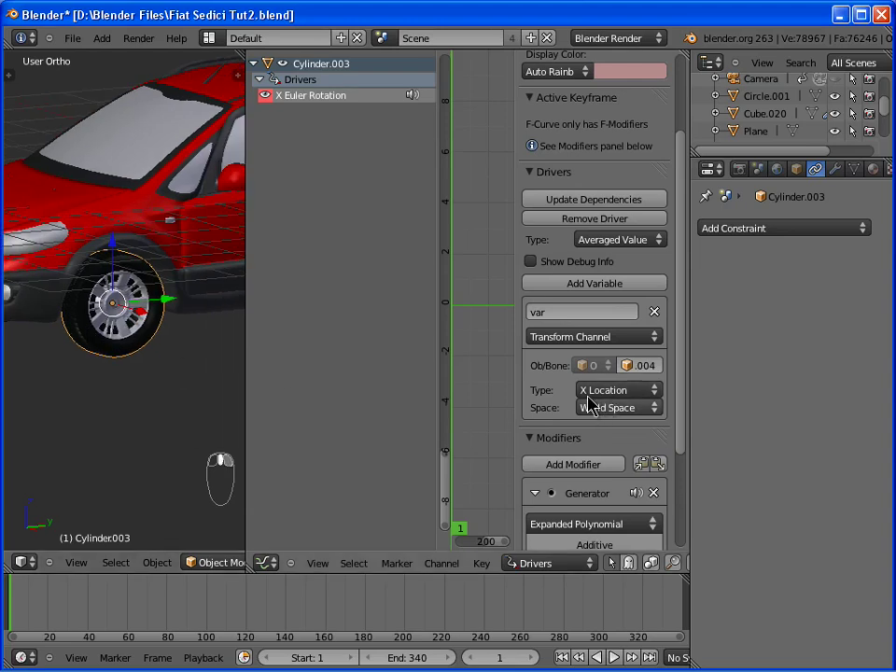
left_click(596, 392)
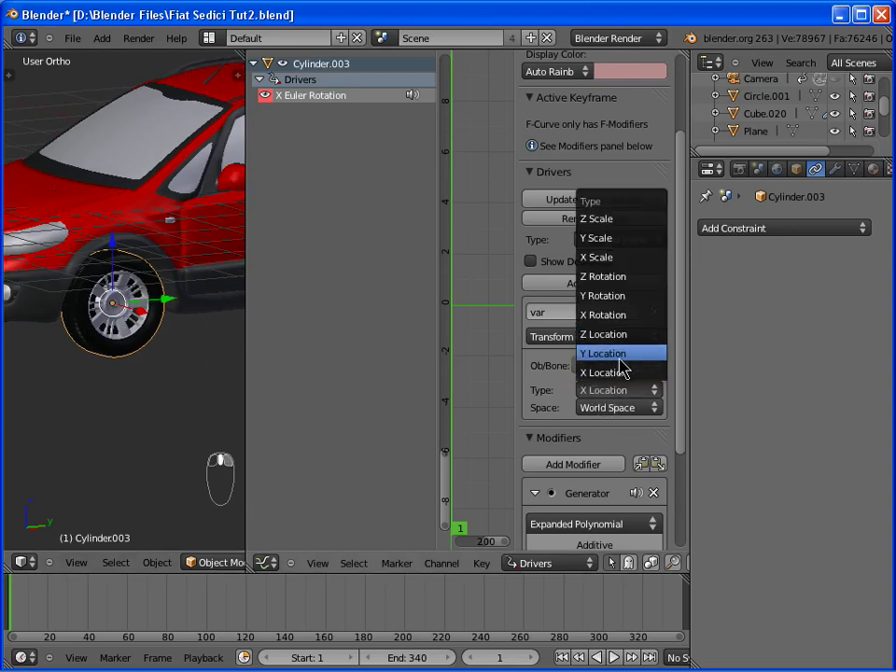
left_click(598, 353)
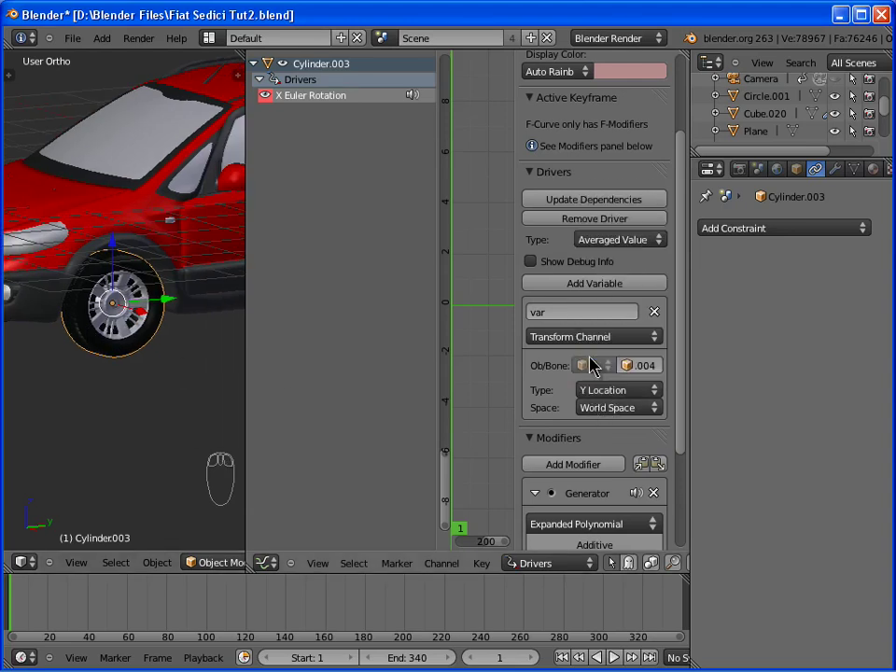
left_click(602, 416)
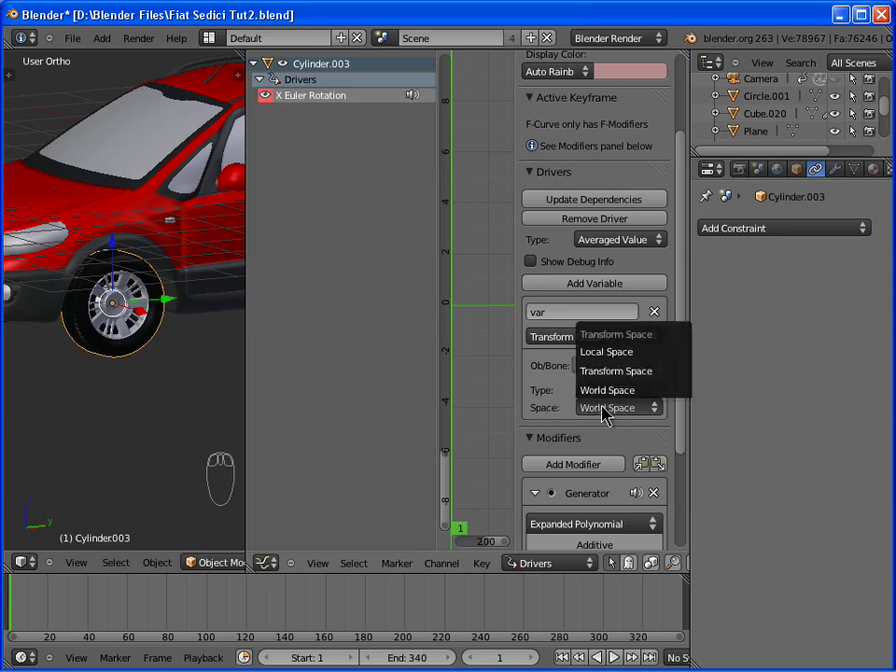
left_click(603, 353)
Move the car body about 2 units along negative Y to check the wheel's rotation direction, and cancel the move
scroll(165, 276, "down", 2)
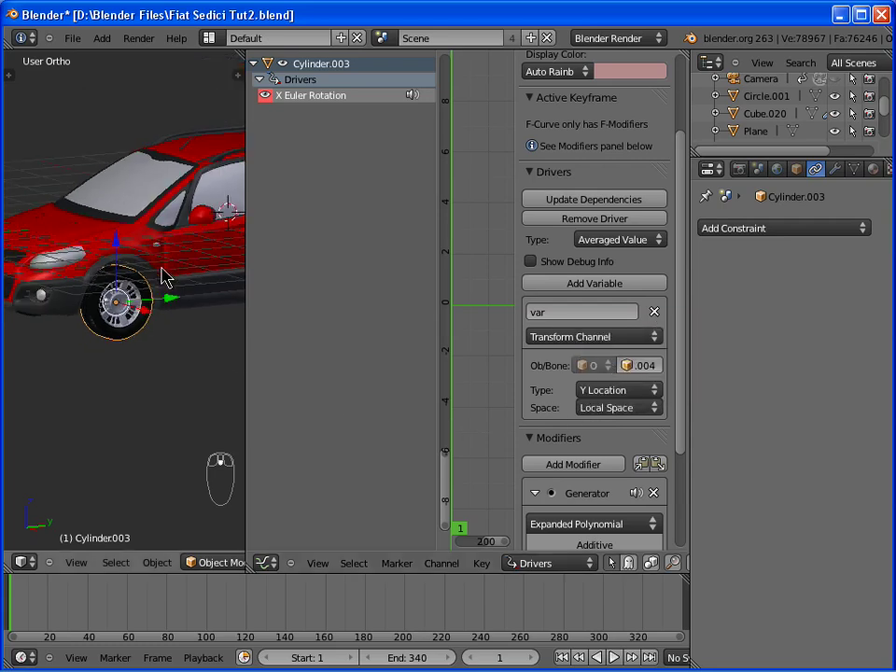
middle_click_drag(165, 276, 204, 282, "shift")
key("ctrl+Up")
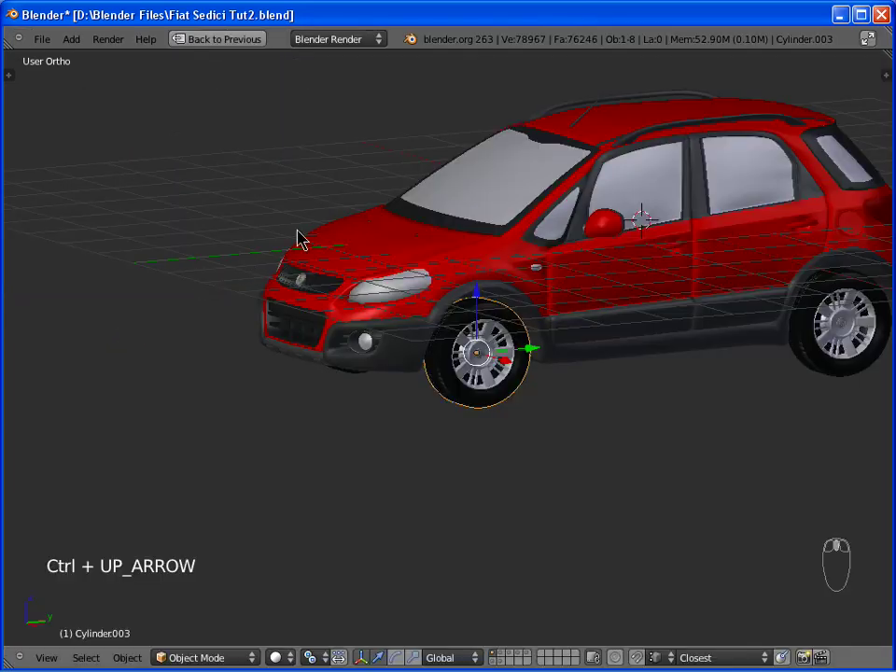
right_click(400, 254)
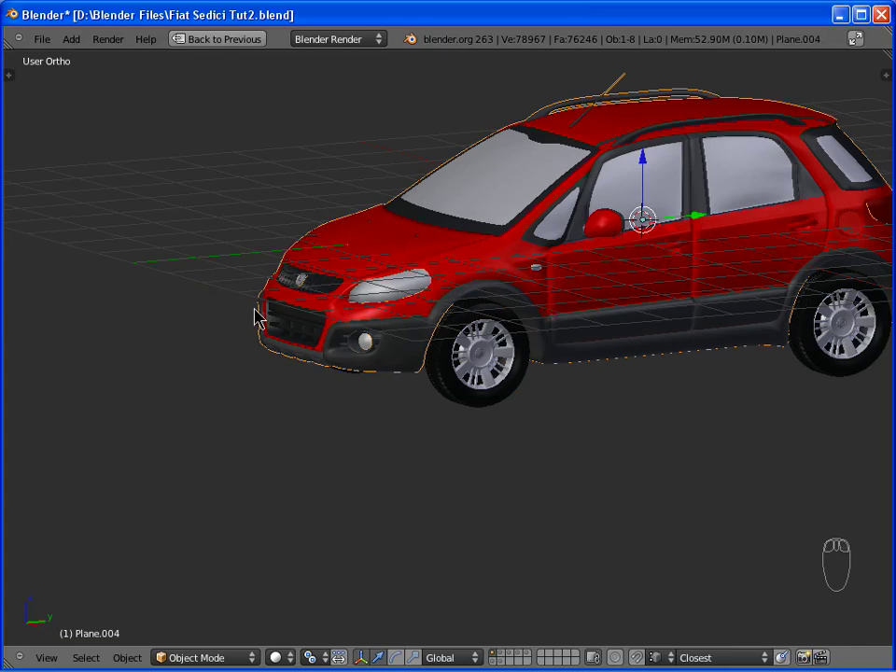
key("g")
key("y")
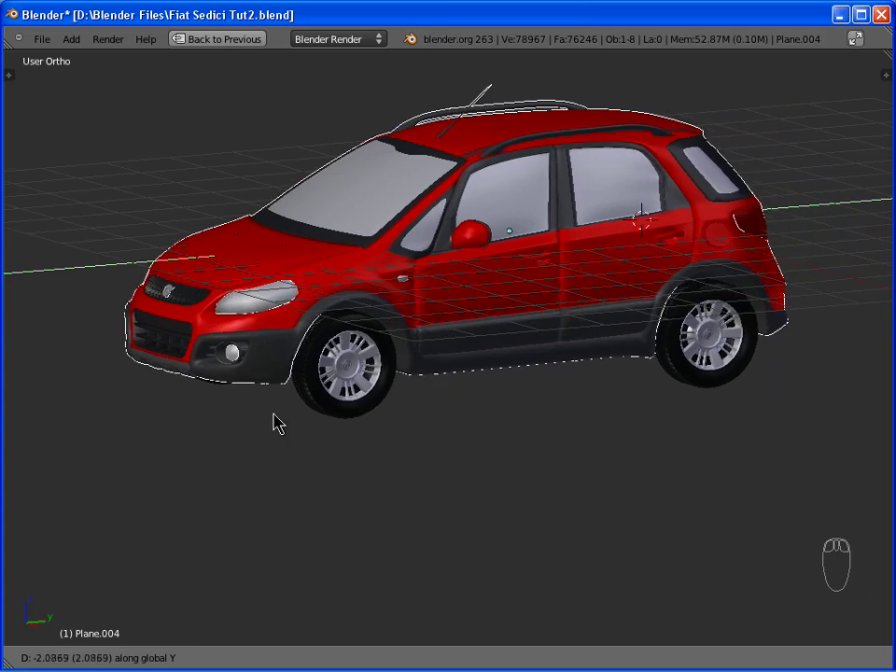
right_click(369, 418)
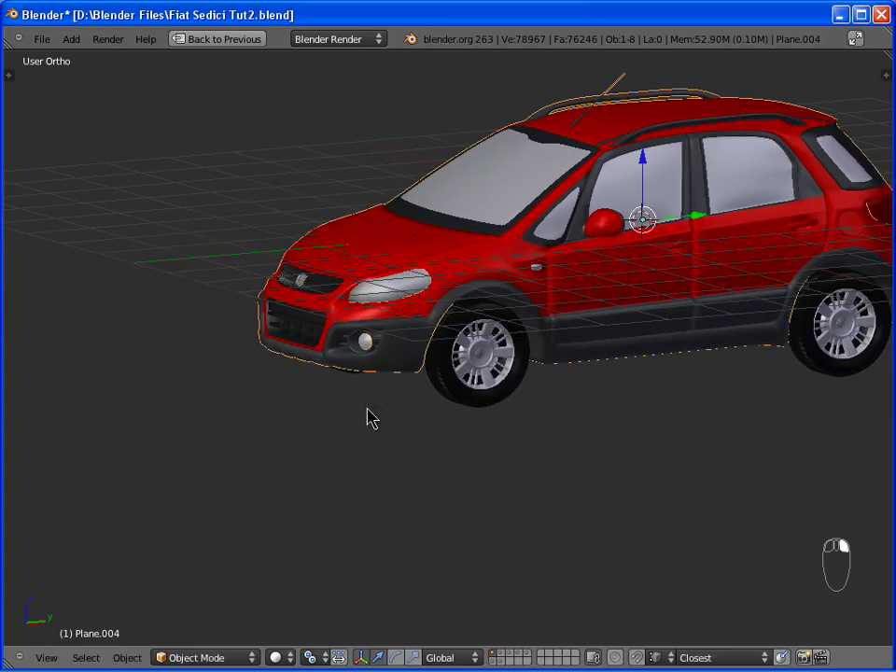
Set the x coefficient of the front wheel driver's Generator modifier to -1.0 to reverse the rotation
right_click(477, 399)
key("ctrl+Up")
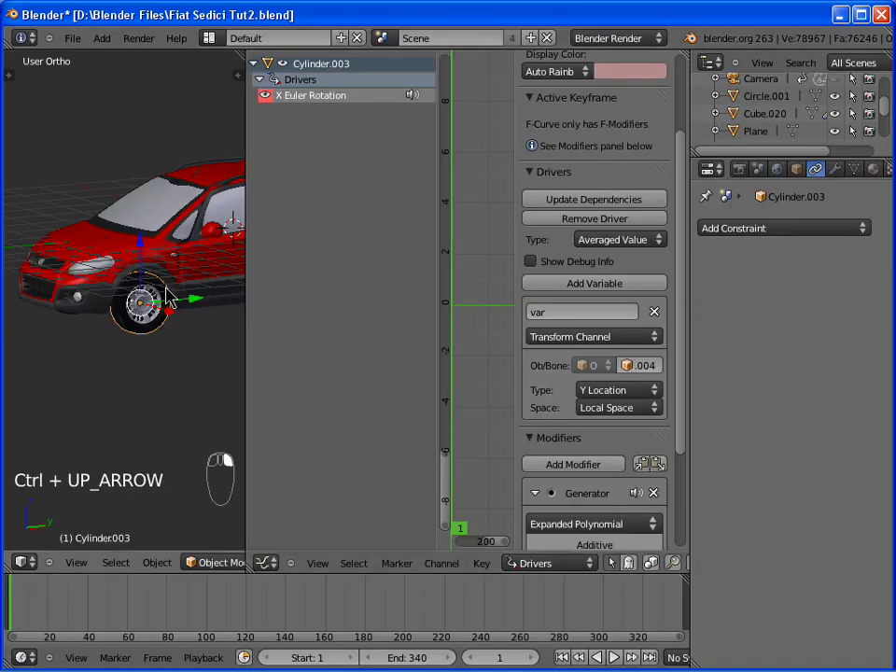
scroll(160, 340, "up", 3)
scroll(579, 485, "down", 4)
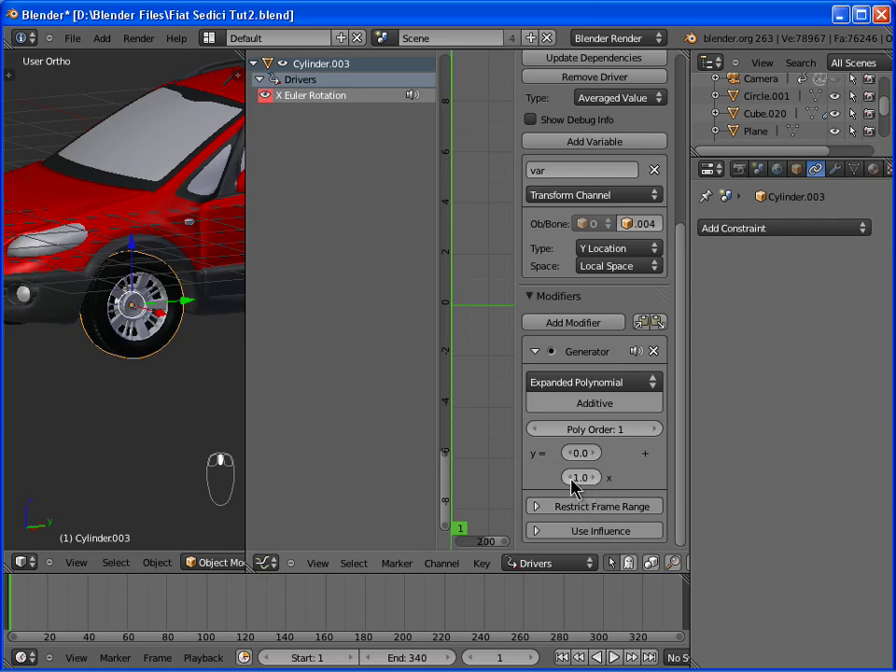
left_click(583, 477)
key("Return")
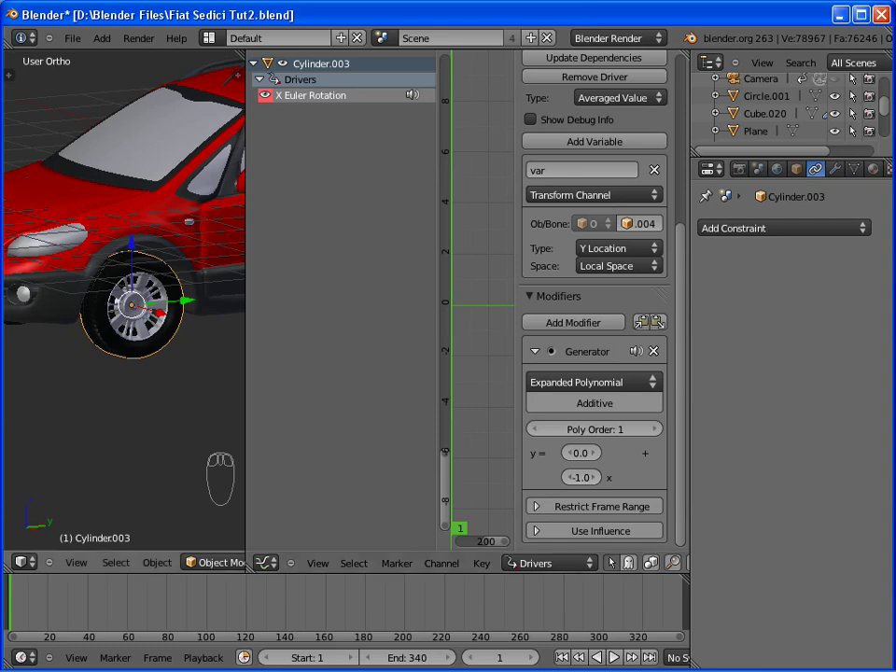
Move the car body along Y again in the maximized view to check the reversed wheel rotation, and cancel the move
key("ctrl+Up")
scroll(448, 336, "down", 5)
right_click(672, 280)
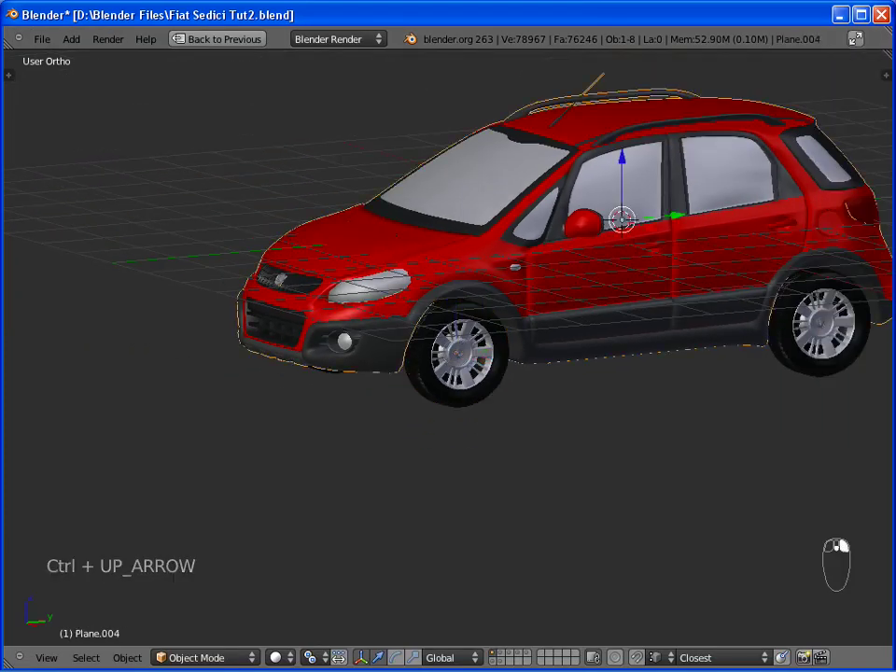
key("g")
key("y")
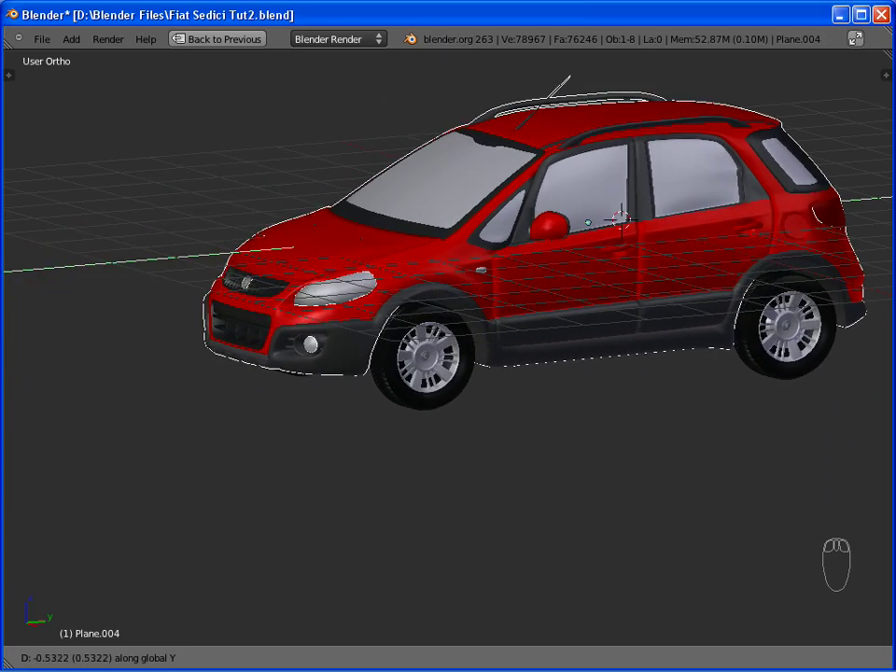
key("Escape")
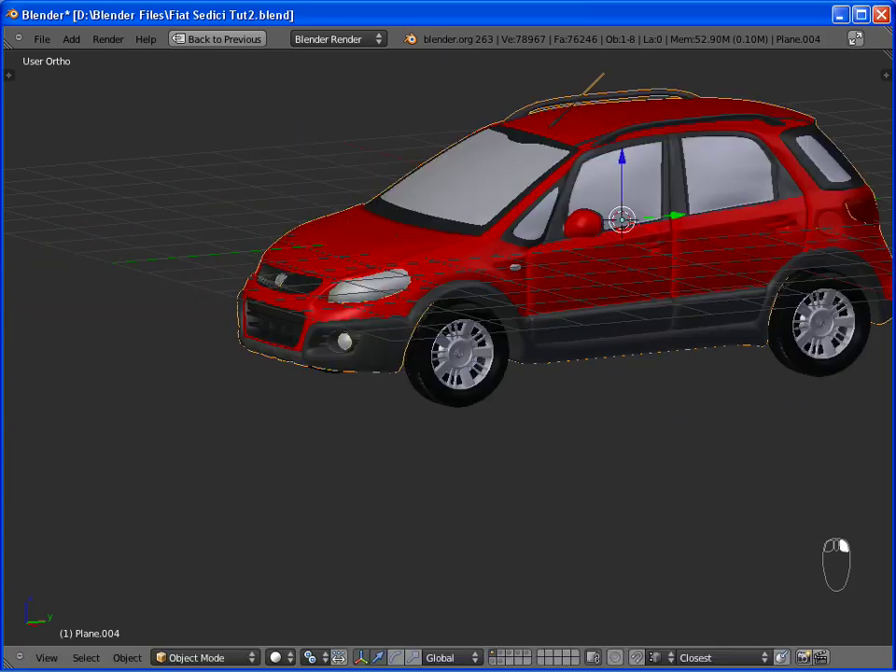
Duplicate the driven front wheel in place, viewing the car from underneath
scroll(448, 346, "up", 3)
middle_click_drag(448, 345, 391, 355, "shift")
scroll(448, 345, "down", 2)
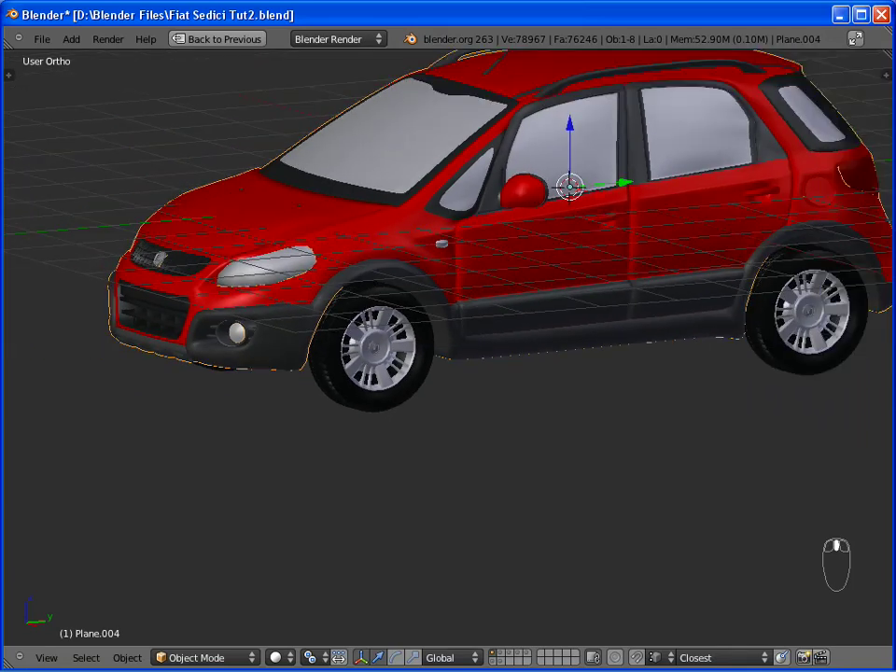
middle_click_drag(448, 346, 635, 229)
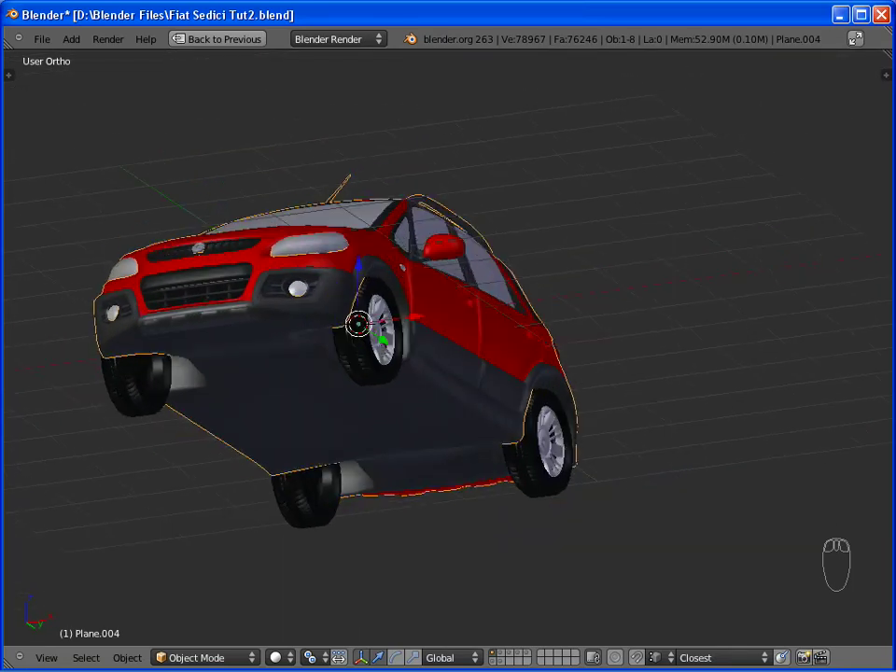
scroll(448, 346, "up", 2)
middle_click_drag(448, 346, 595, 334, "shift")
scroll(518, 341, "down", 1)
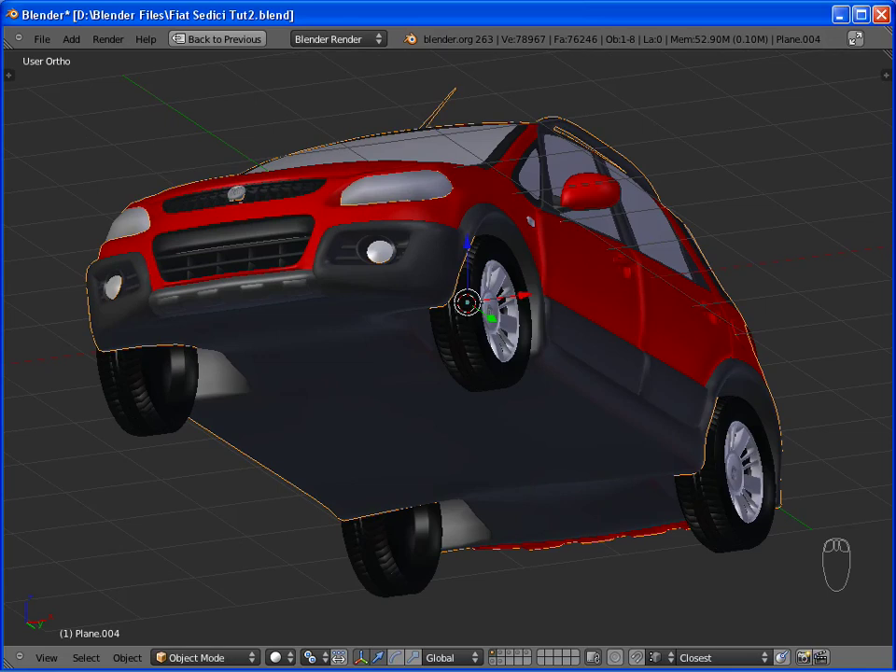
key("shift+d")
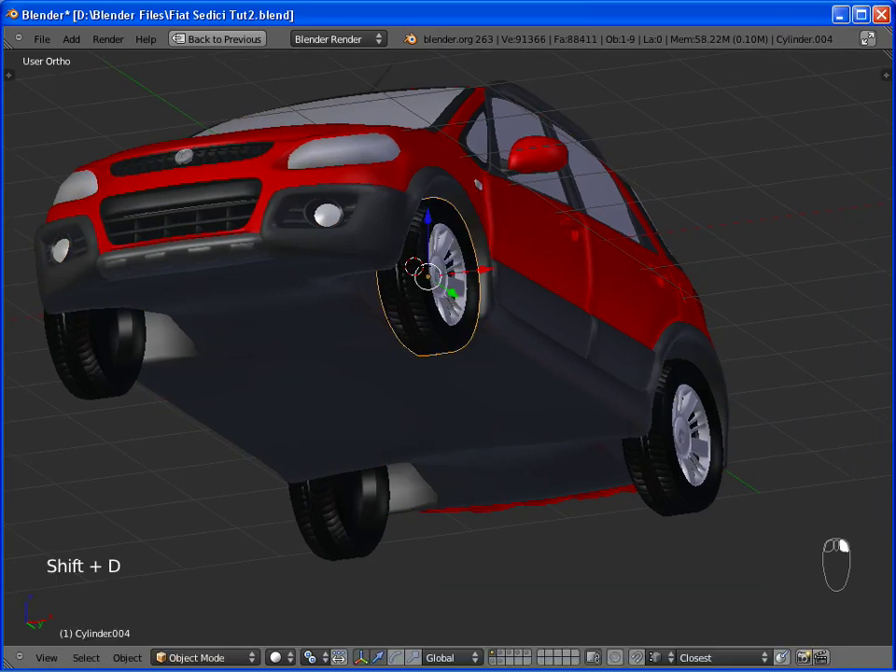
Snap the 3D cursor to the opposite front wheel and delete that wheel
key("shift+s")
key("shift+s")
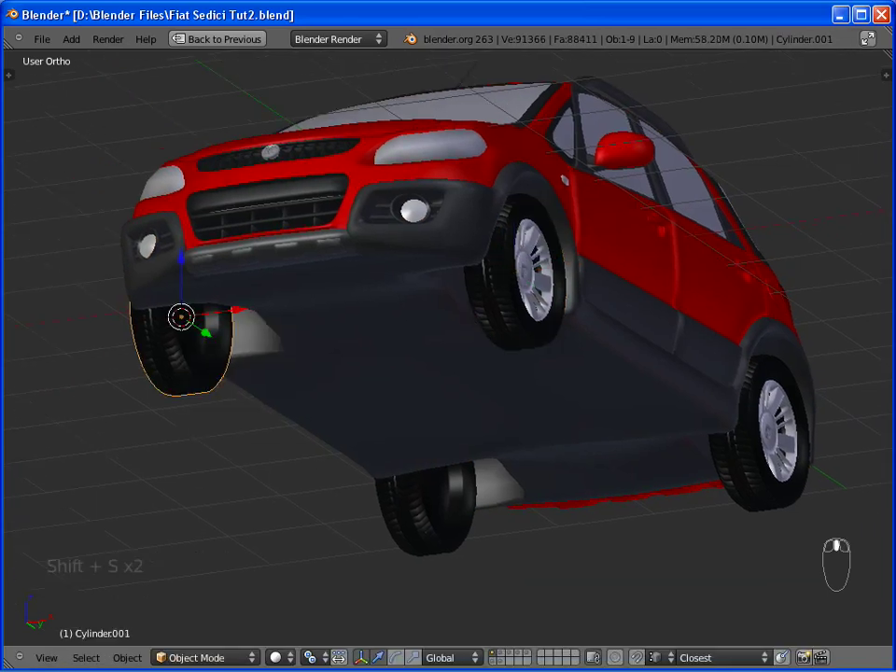
key("Delete")
left_click(300, 358)
Mirror the duplicated wheel along X in the front view and snap it to the 3D cursor on the opposite side
right_click(537, 280)
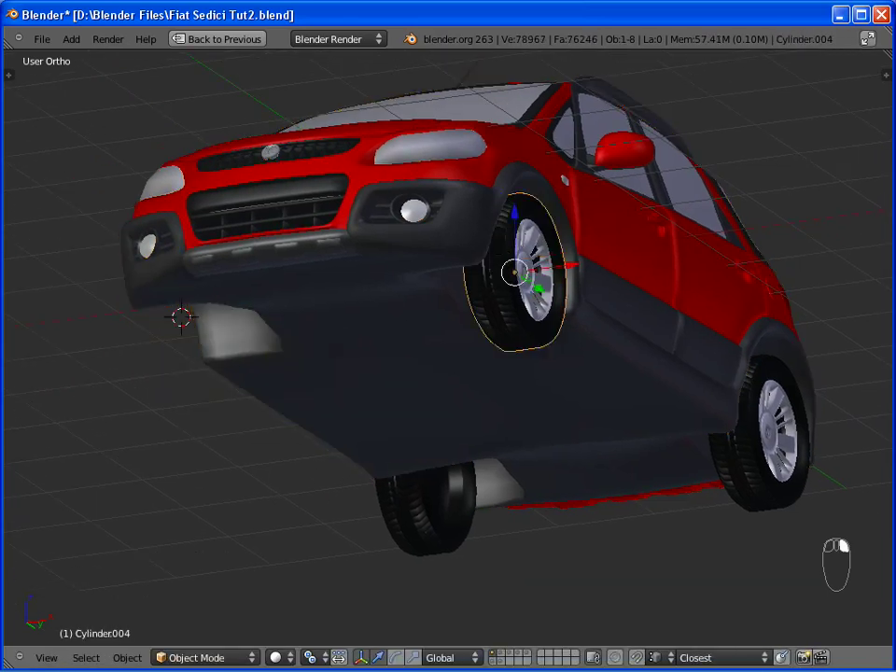
key("g")
key("KP_1")
key("KP_Decimal")
key("s")
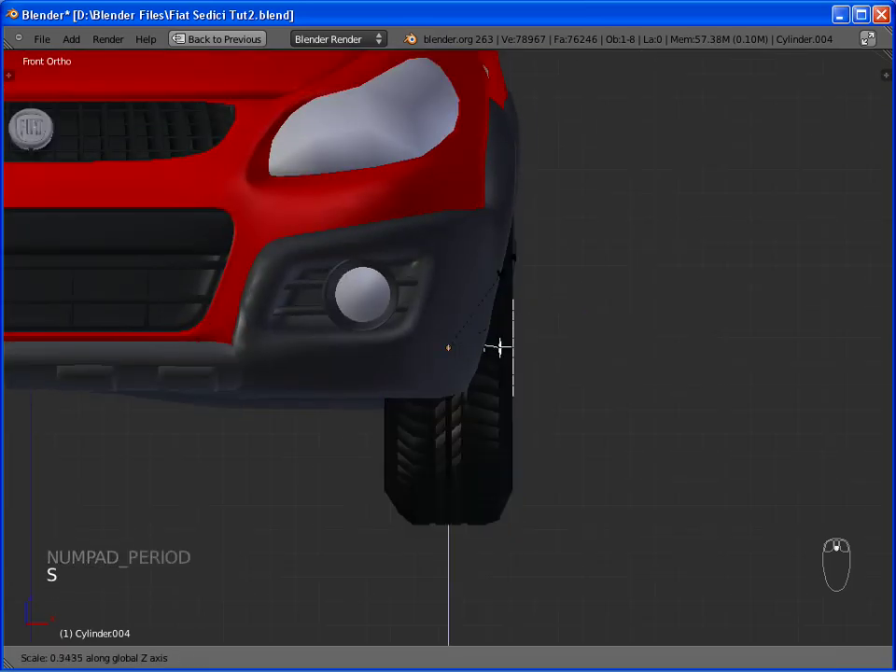
key("x")
left_click(536, 324)
scroll(466, 313, "down", 4)
key("shift+s")
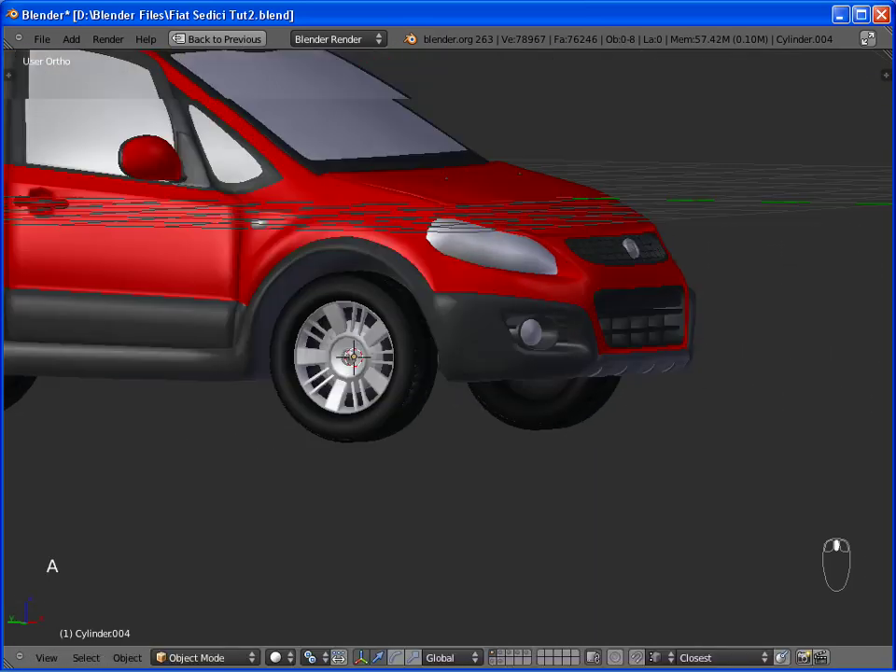
Snap the 3D cursor to the rear wheel on the driven wheel's side and replace it with a duplicate of the driven front wheel
key("g")
middle_click_drag(447, 280, 597, 261)
right_click(700, 401)
key("shift+s")
left_click(440, 323)
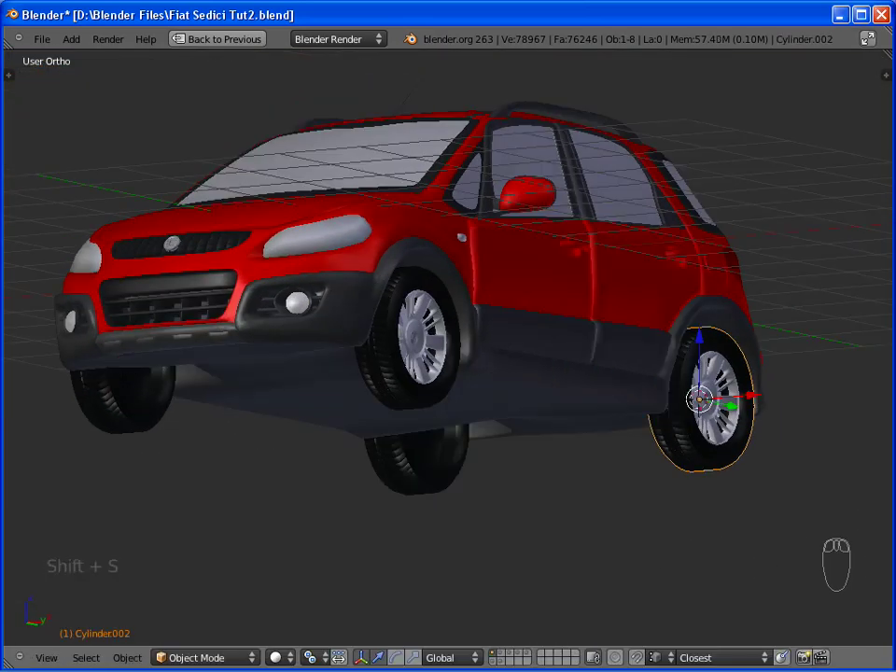
right_click(410, 336)
Replace the remaining rear wheel with a duplicate of the front wheel on the same side, snapped to the 3D cursor
right_click(439, 303)
key("shift+s")
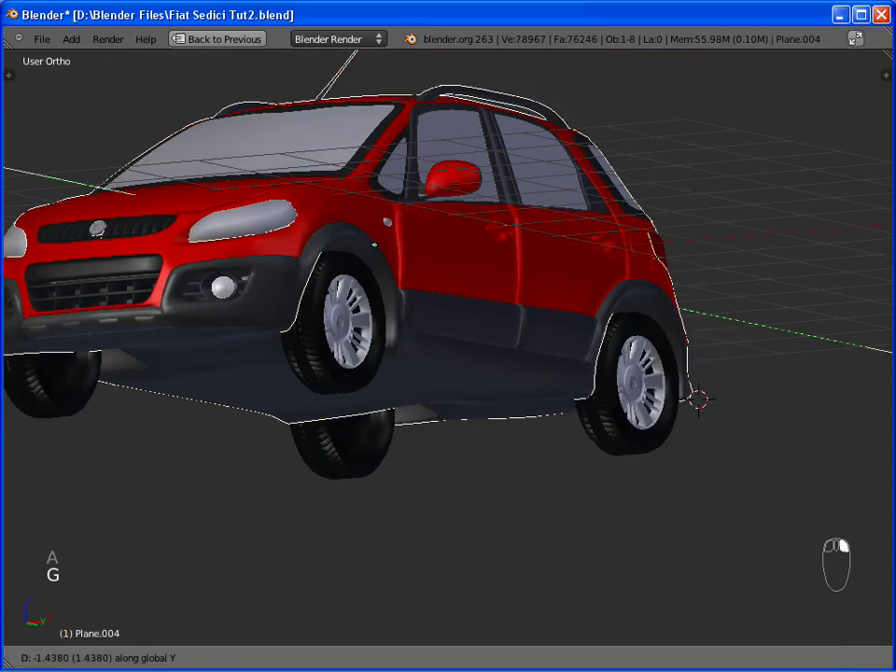
middle_click_drag(448, 280, 523, 271)
right_click(169, 339)
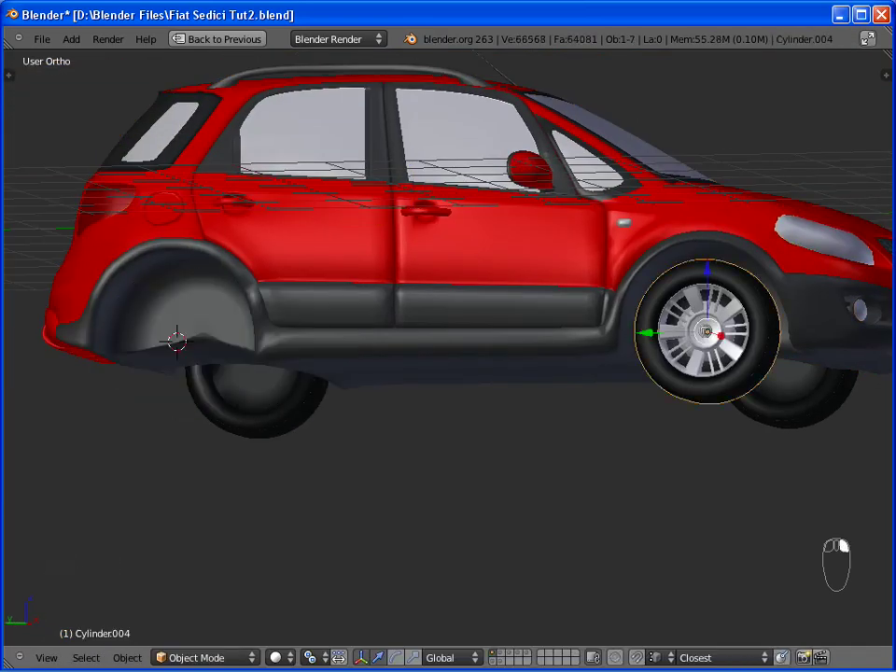
key("shift+s")
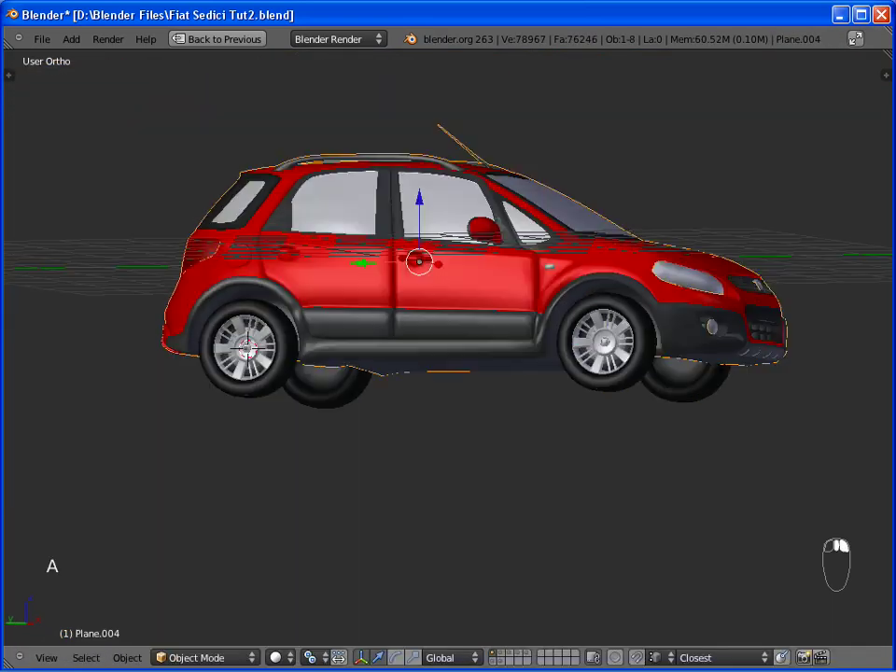
Test-move the car body along the global Y axis to check the rotation of the wheels on the car's left side
middle_click_drag(448, 280, 523, 271)
key("g")
key("Escape")
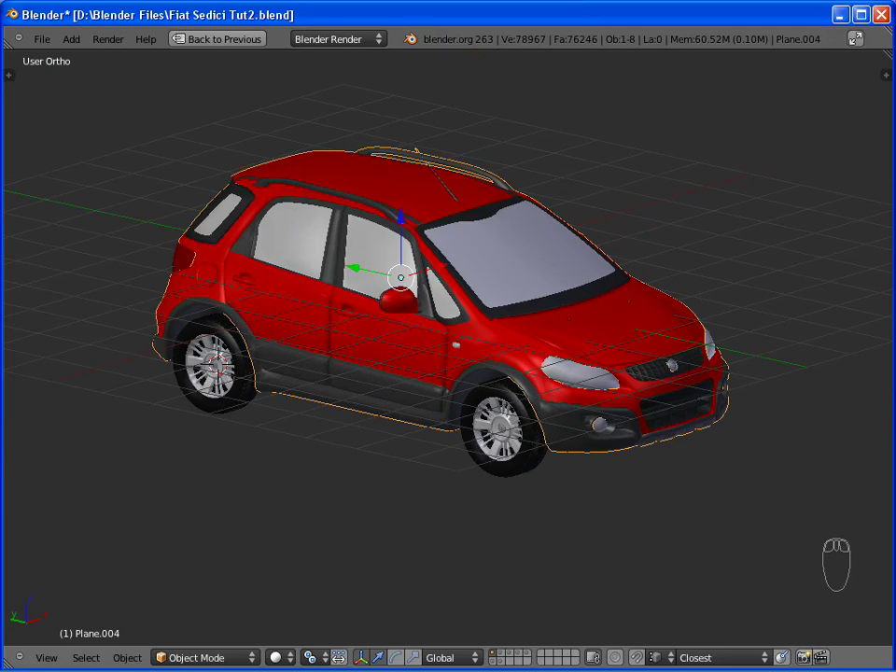
middle_click_drag(448, 280, 616, 299)
scroll(523, 280, "down", 2)
key("g")
key("y")
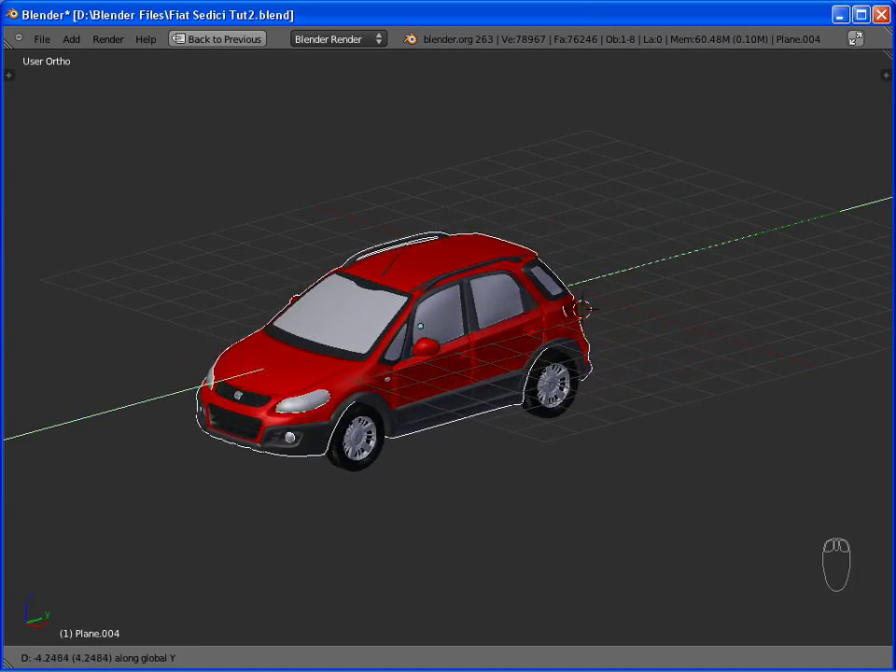
left_click(448, 336)
View the car's right side and test-move the body along global Y to check those wheels, cancelling the move
middle_click_drag(448, 336, 653, 341)
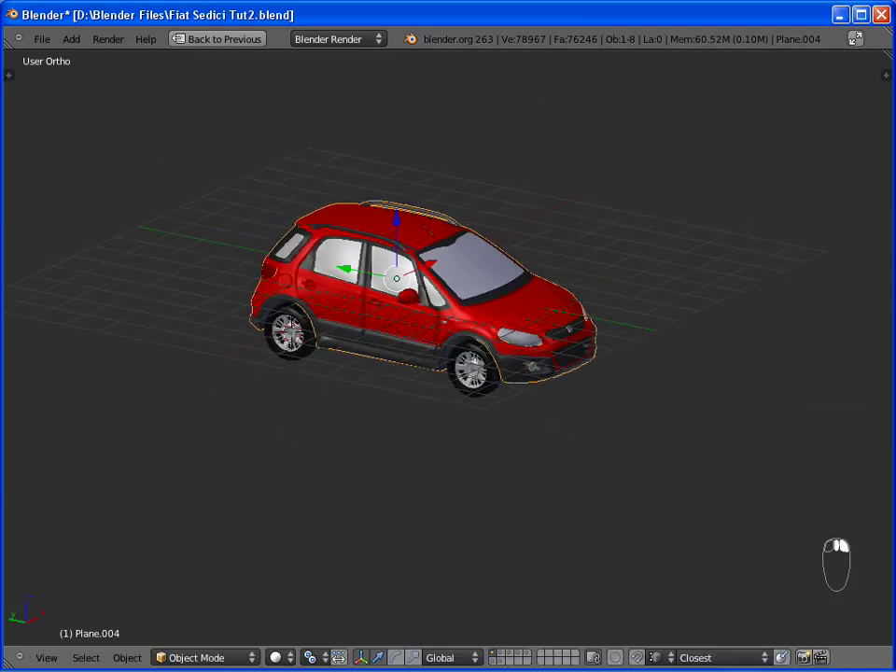
key("g")
key("y")
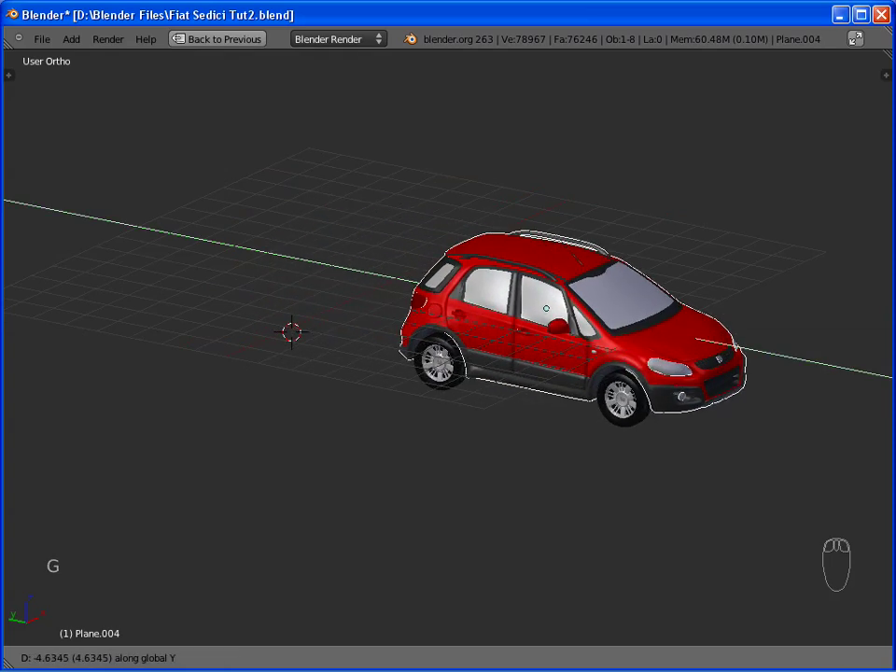
key("Escape")
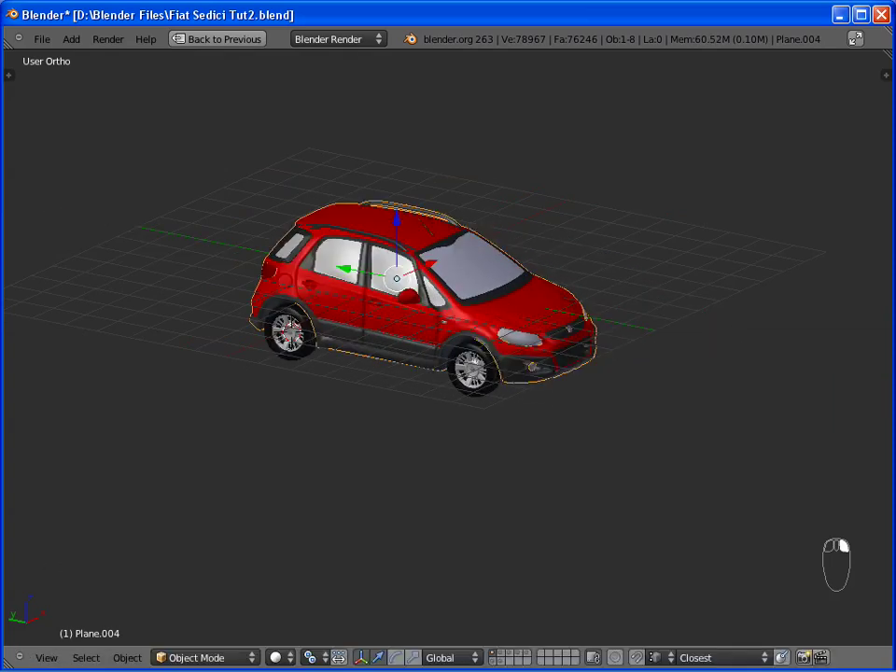
scroll(420, 290, "up", 2)
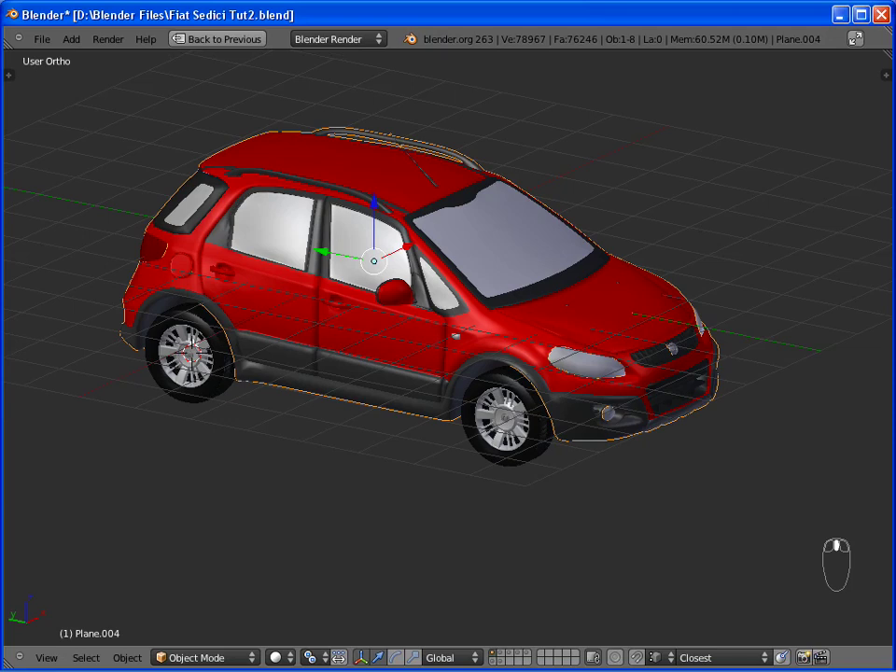